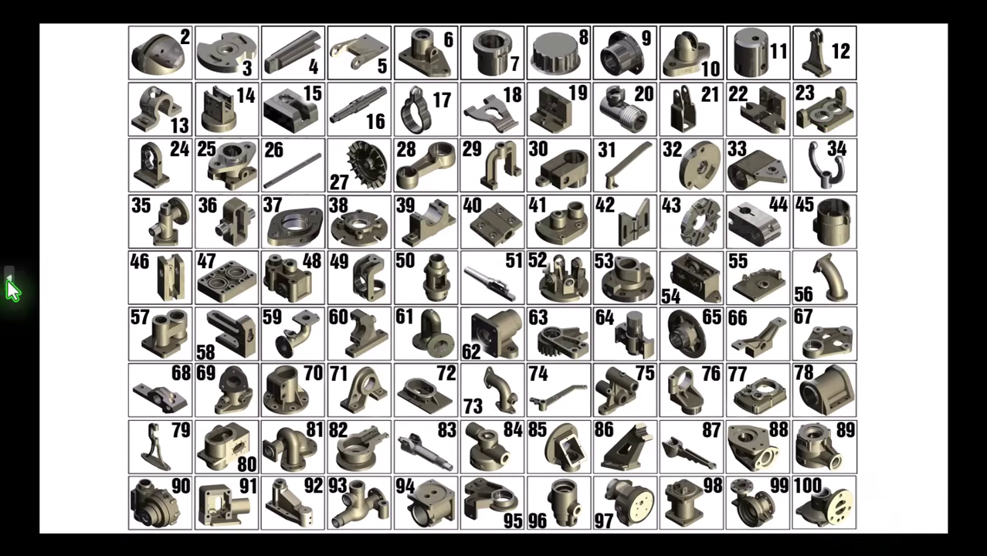
Advance the slides to show the dimensioned drawing of the flanged part.
key("Right")
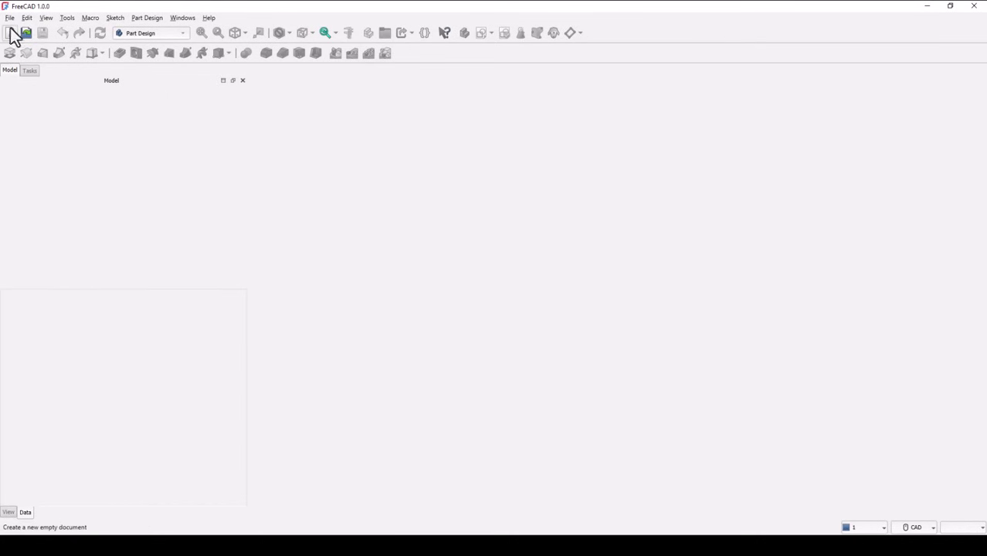
Create a new empty document, leaving the navigation style unchanged.
left_click(11, 33)
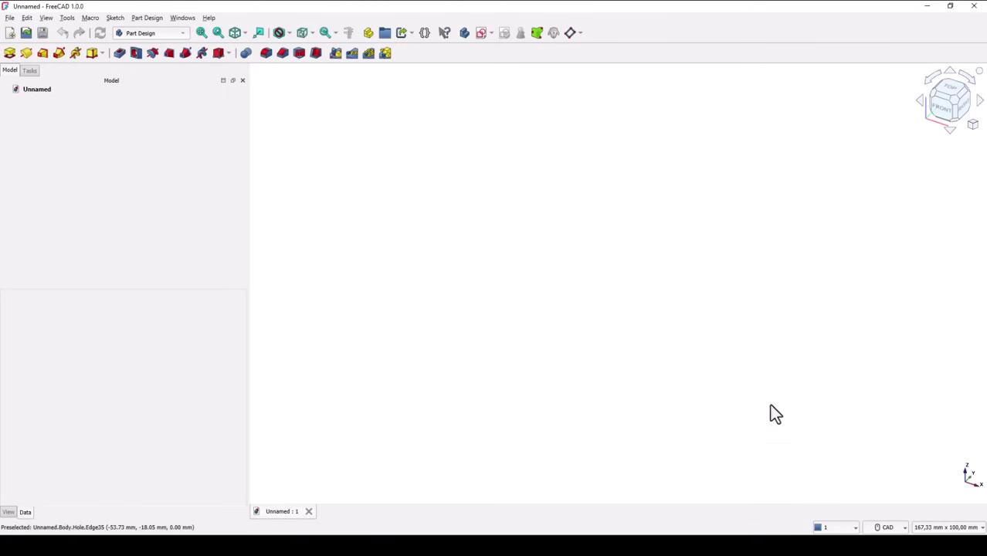
left_click(889, 526)
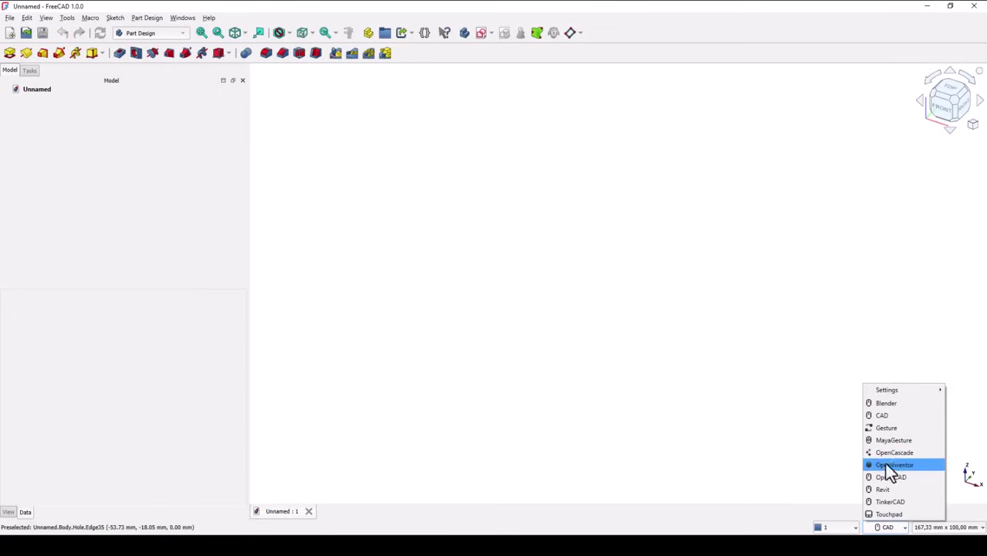
left_click(732, 288)
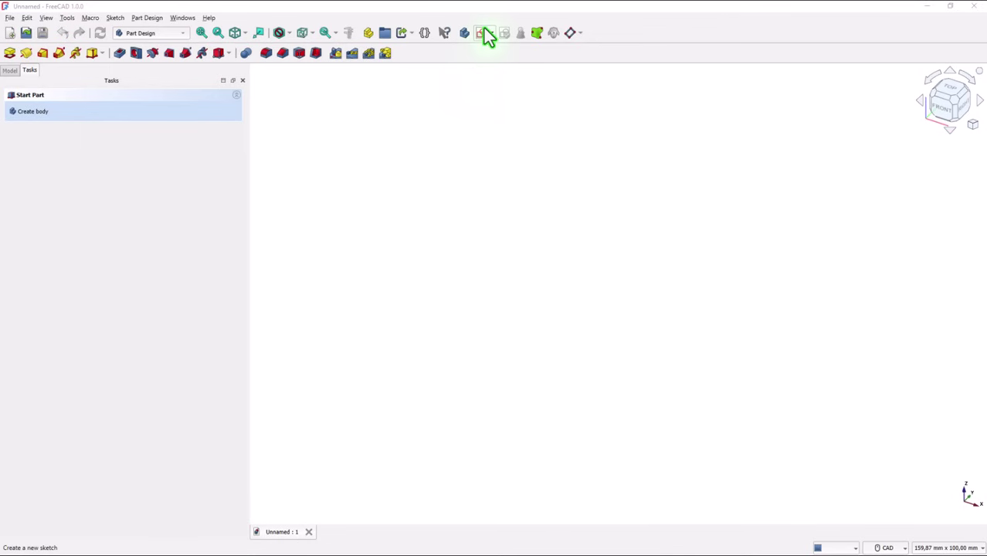
In a new body's XY-plane sketch, draw a 130 × 116 mm rounded rectangle with R10 corners.
left_click(482, 31)
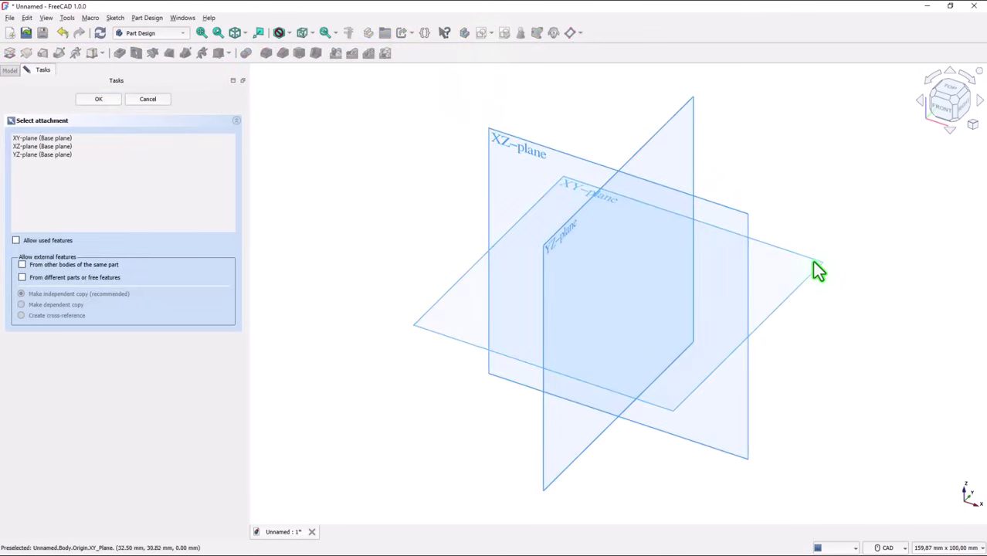
left_click(813, 263)
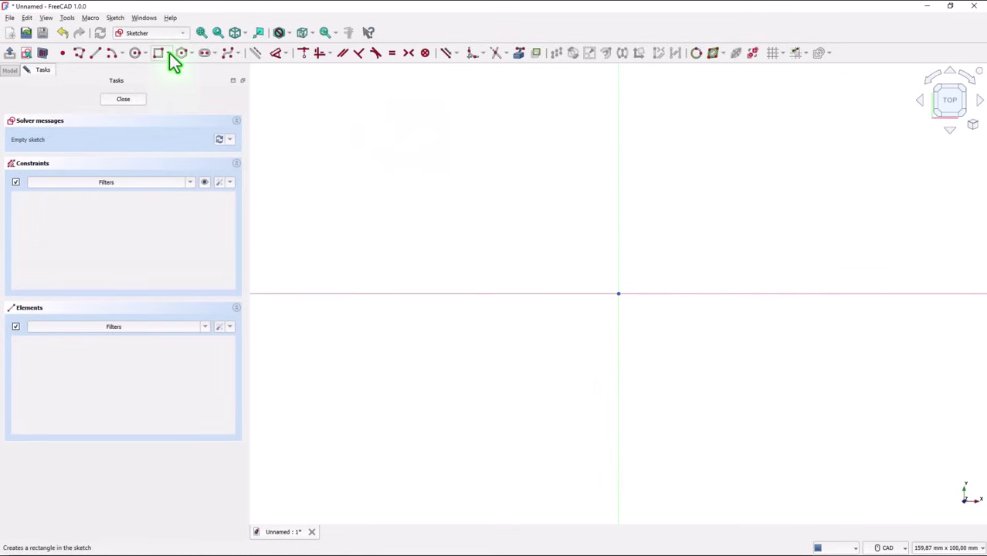
left_click(170, 54)
left_click(183, 92)
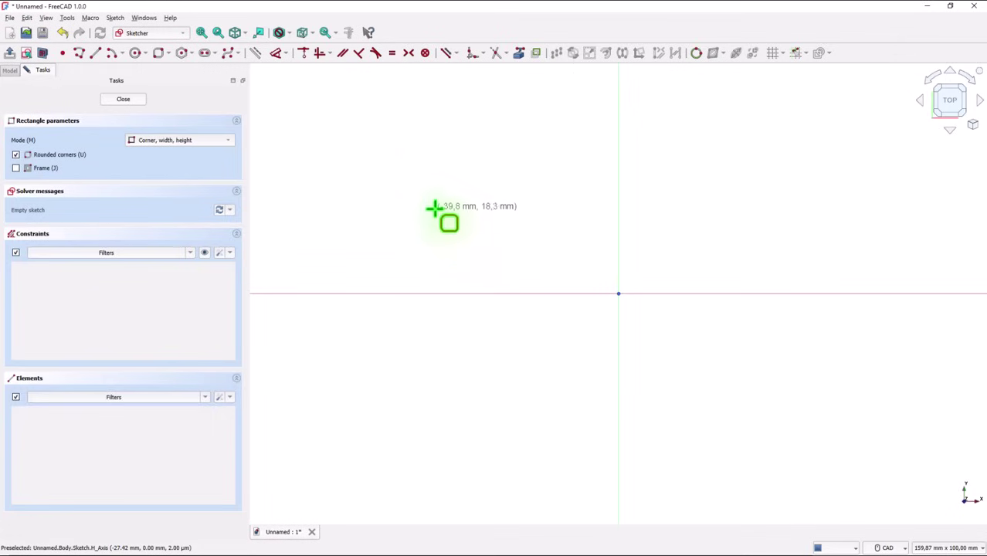
left_click(418, 160)
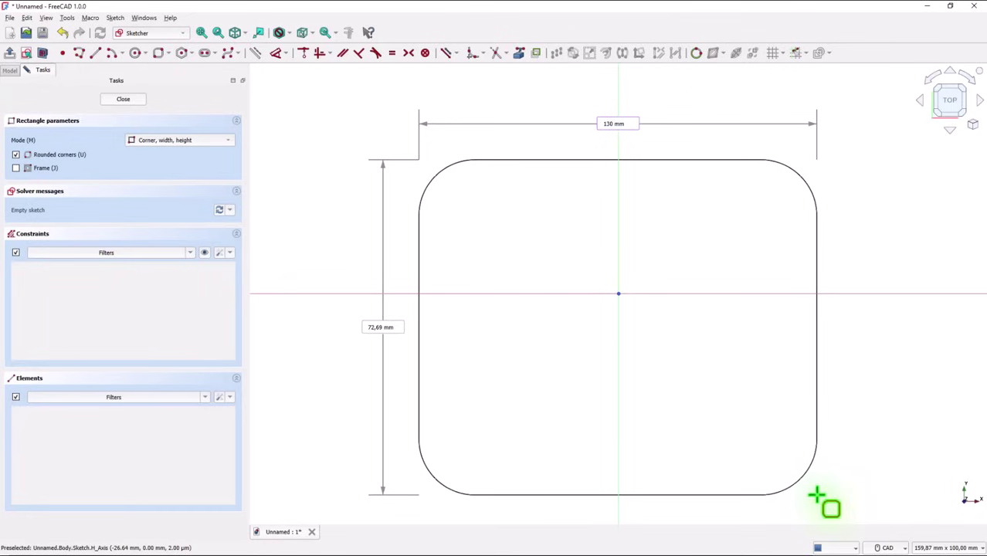
key("Return")
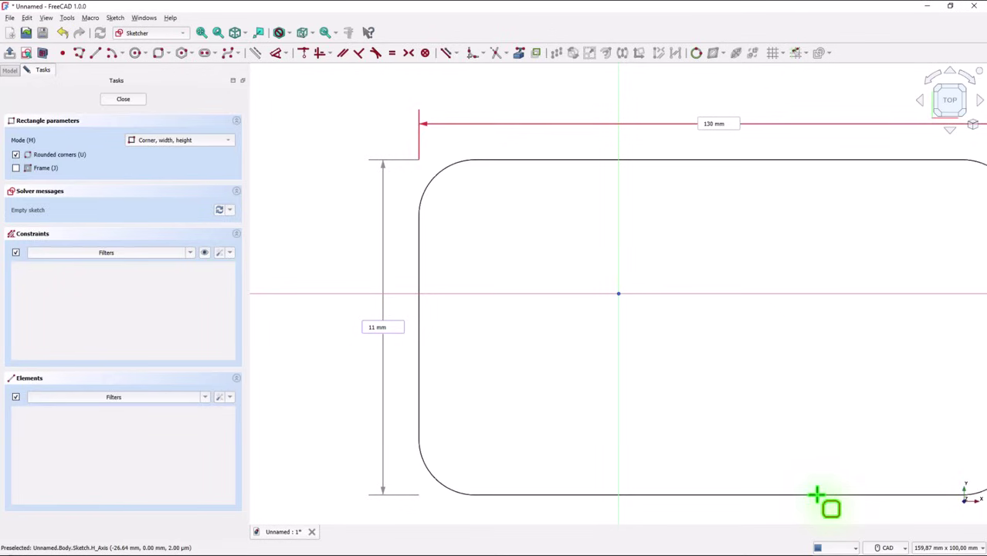
key("Return")
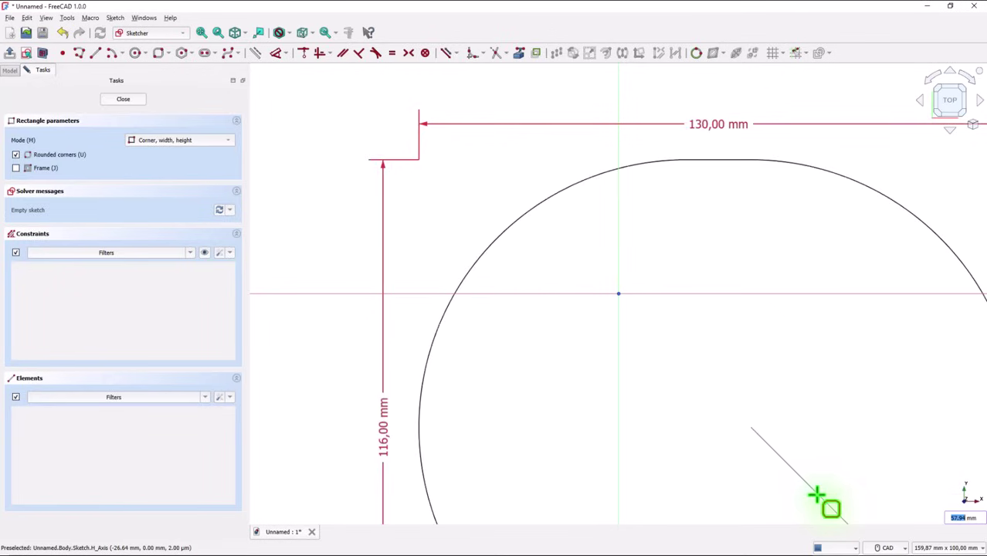
key("Return")
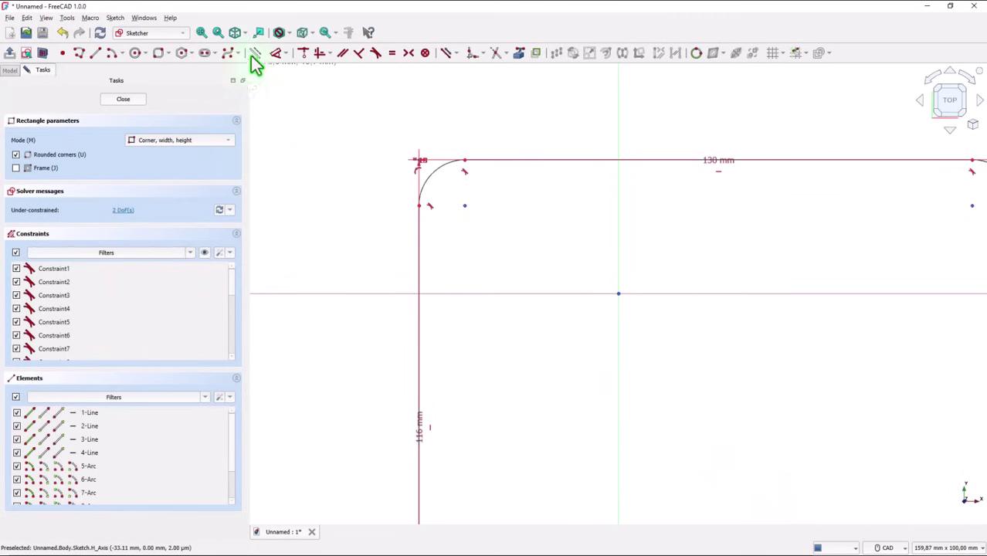
Move the 116, 130 and R10 dimension labels clear of the rectangle.
left_click(201, 33)
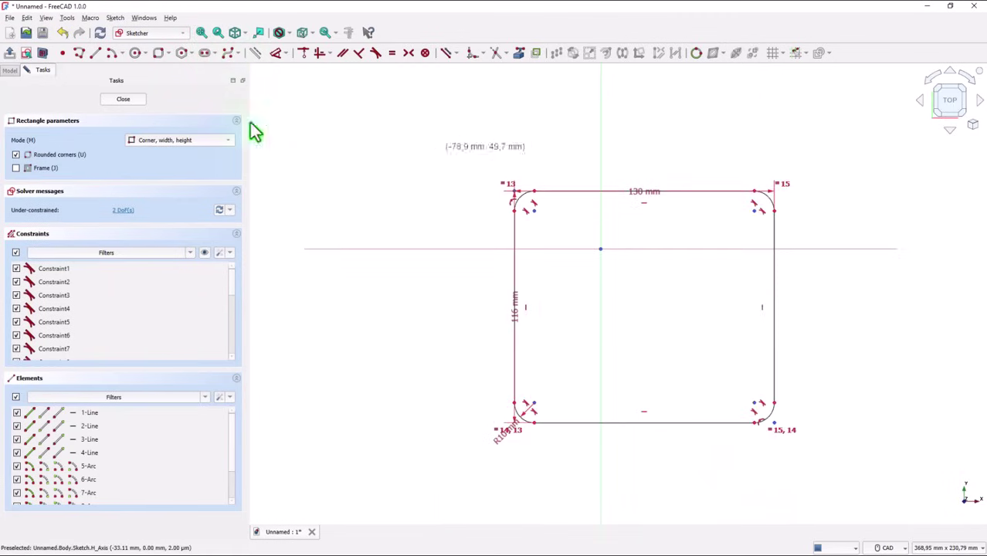
right_click(356, 301)
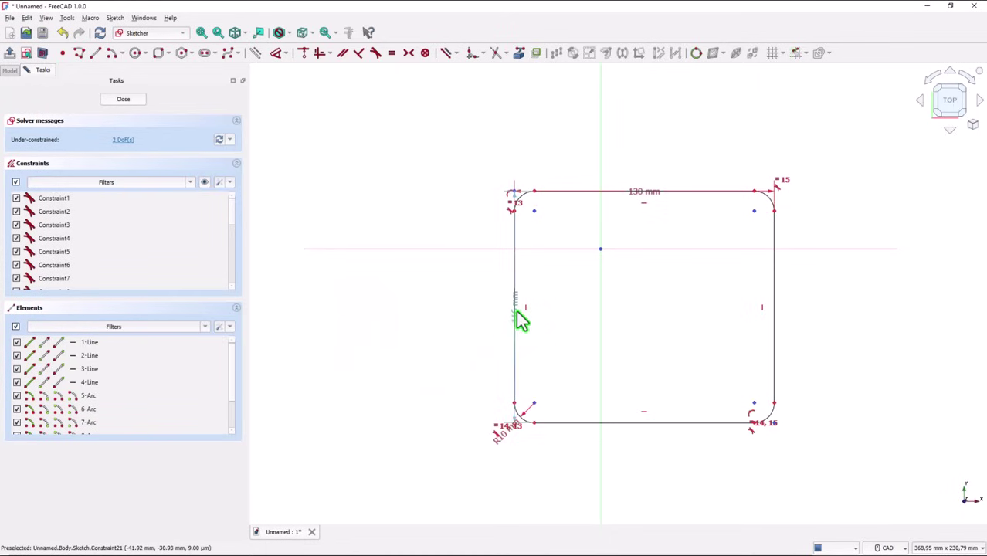
left_click_drag(515, 311, 479, 318)
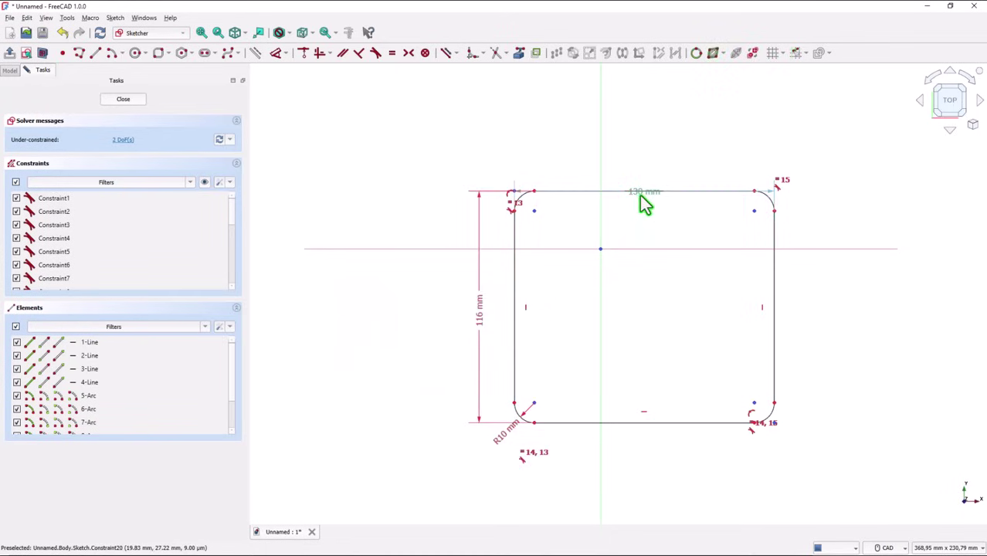
left_click_drag(643, 202, 641, 164)
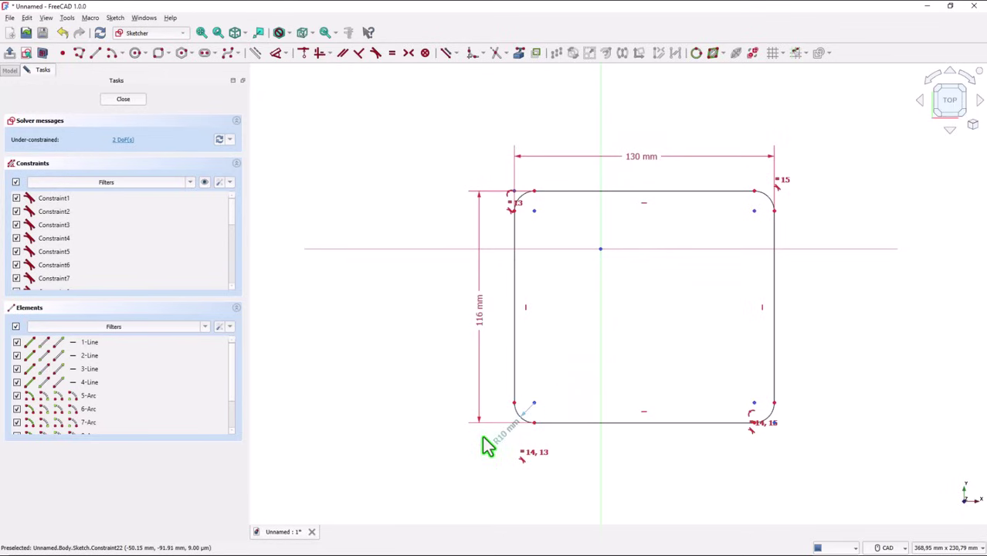
left_click_drag(503, 438, 488, 461)
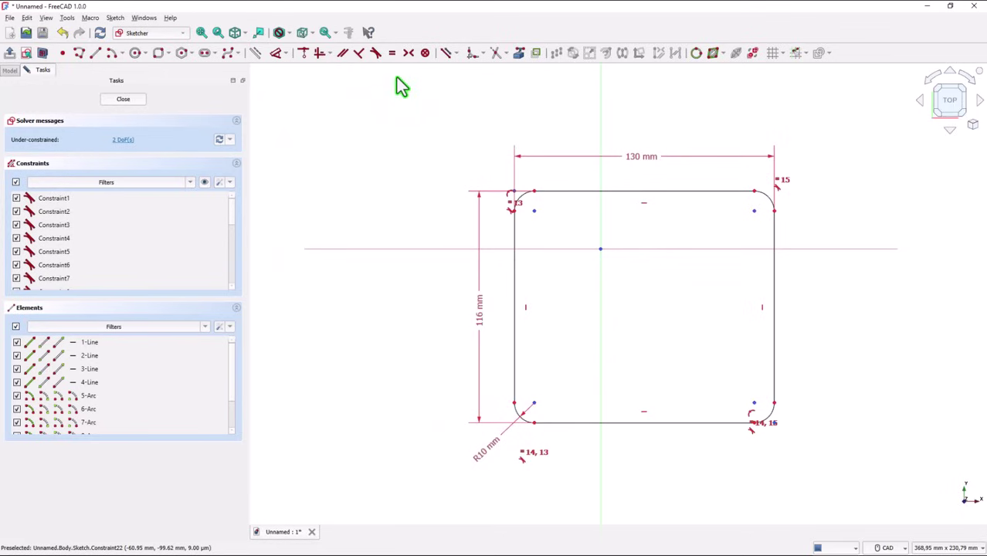
Make the top arc centres symmetric about the vertical axis.
left_click(408, 53)
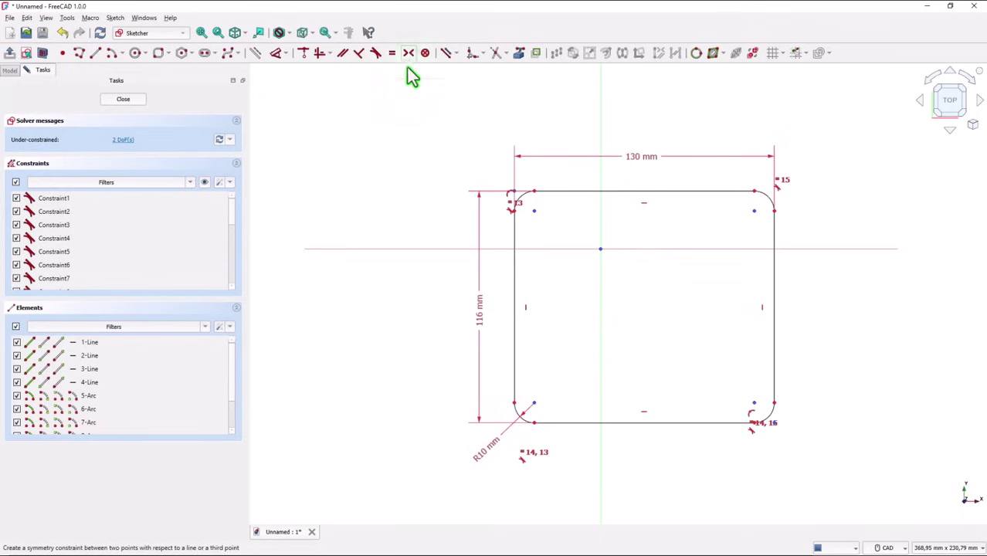
left_click(535, 212)
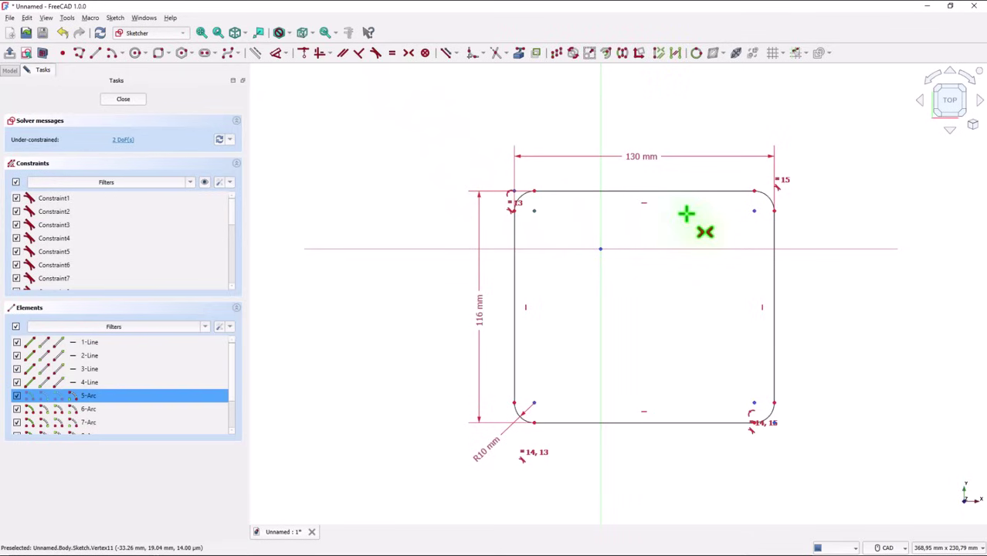
left_click(754, 212)
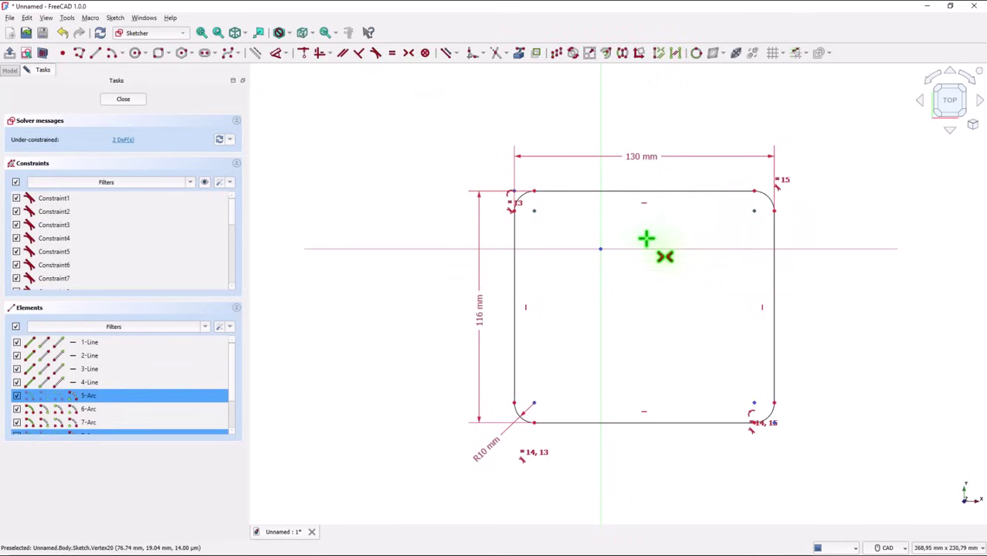
left_click(602, 223)
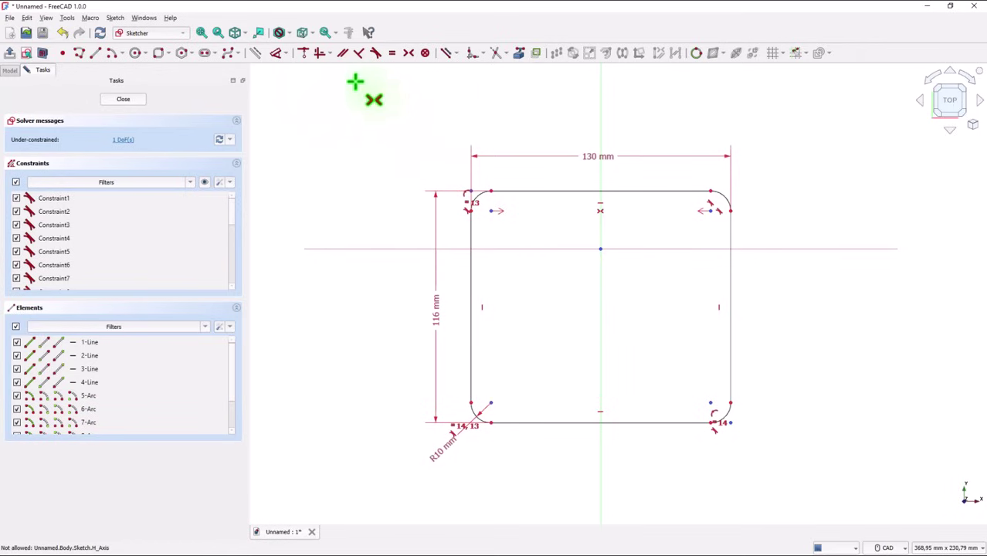
Dimension the bottom edge 82 mm below the horizontal axis.
left_click(276, 56)
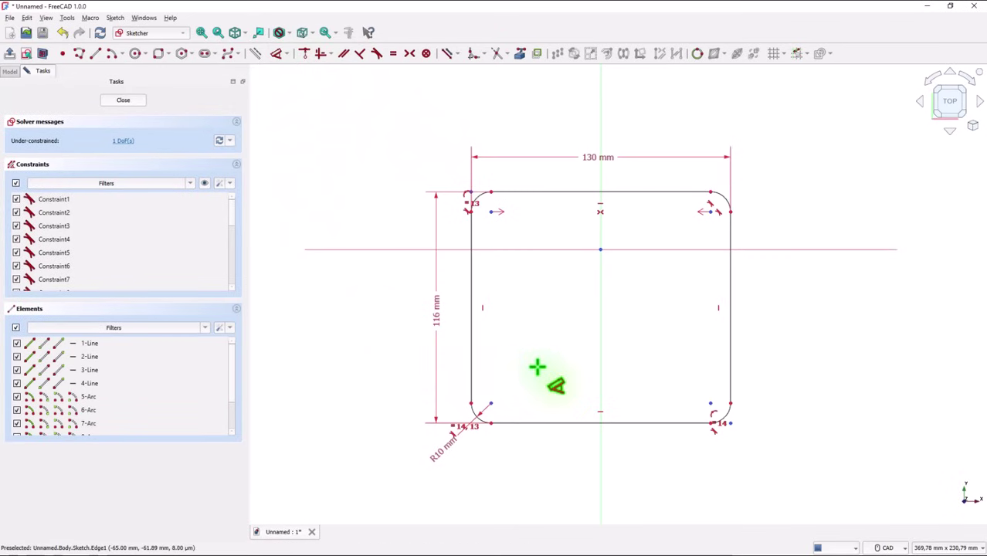
left_click(555, 423)
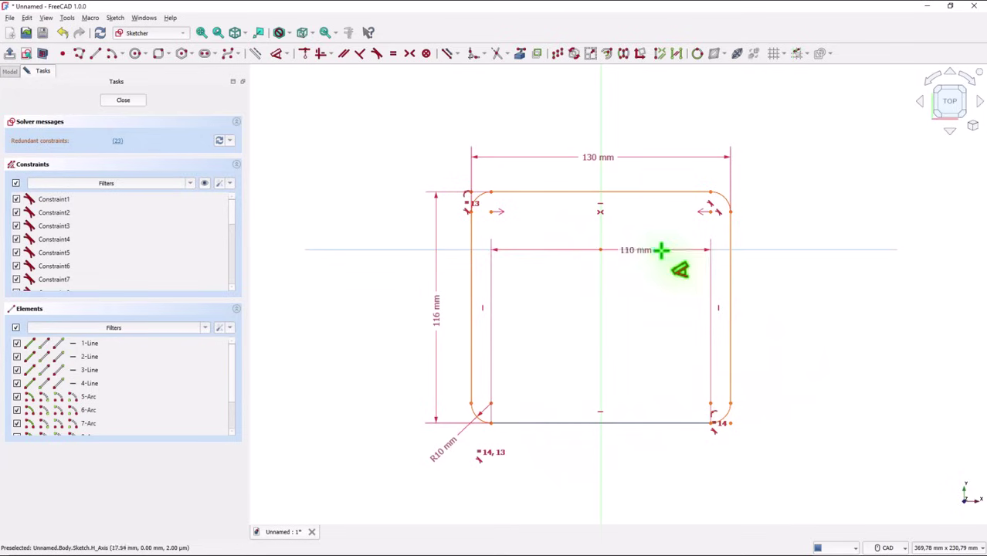
left_click(773, 249)
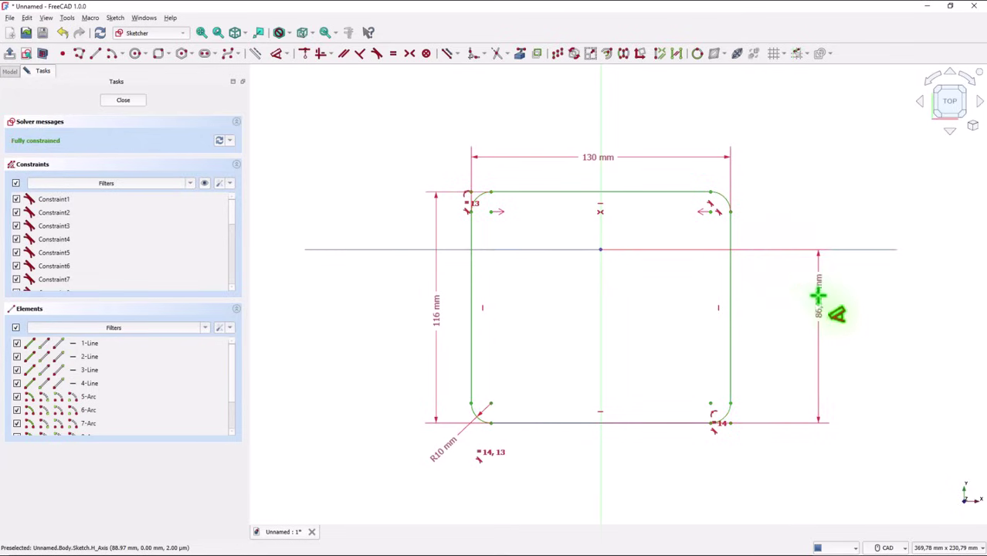
left_click(816, 333)
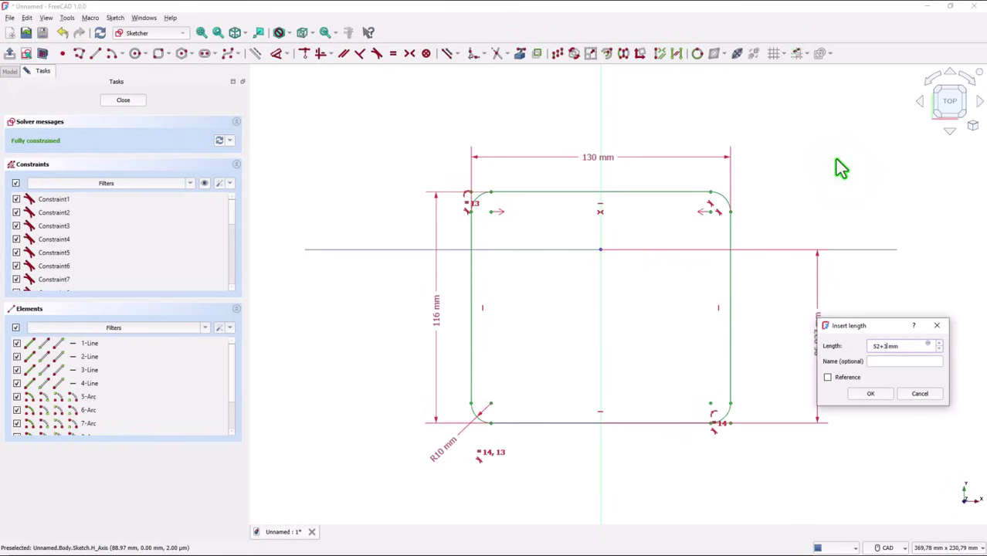
key("Return")
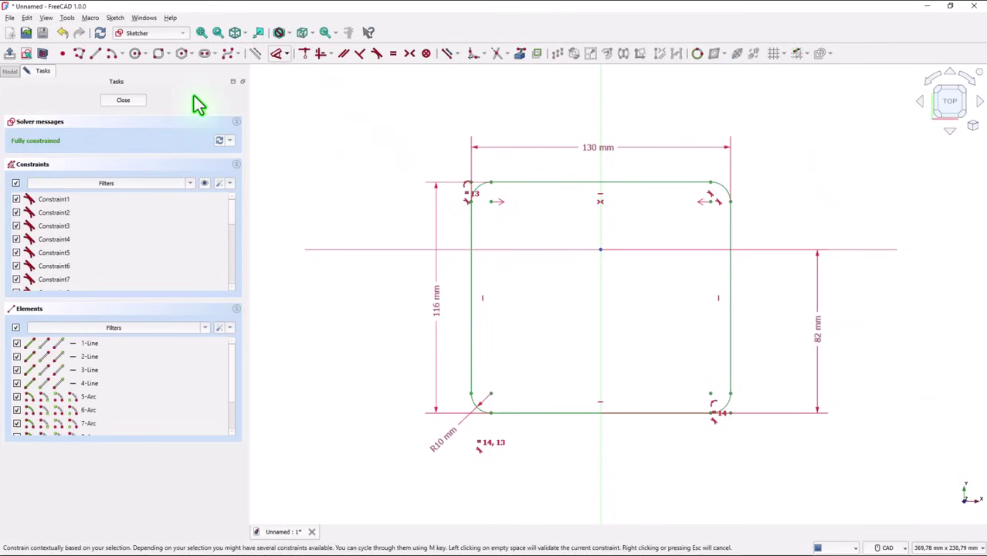
Pad the rounded-rectangle sketch 18 mm thick and show it in isometric view.
left_click(126, 102)
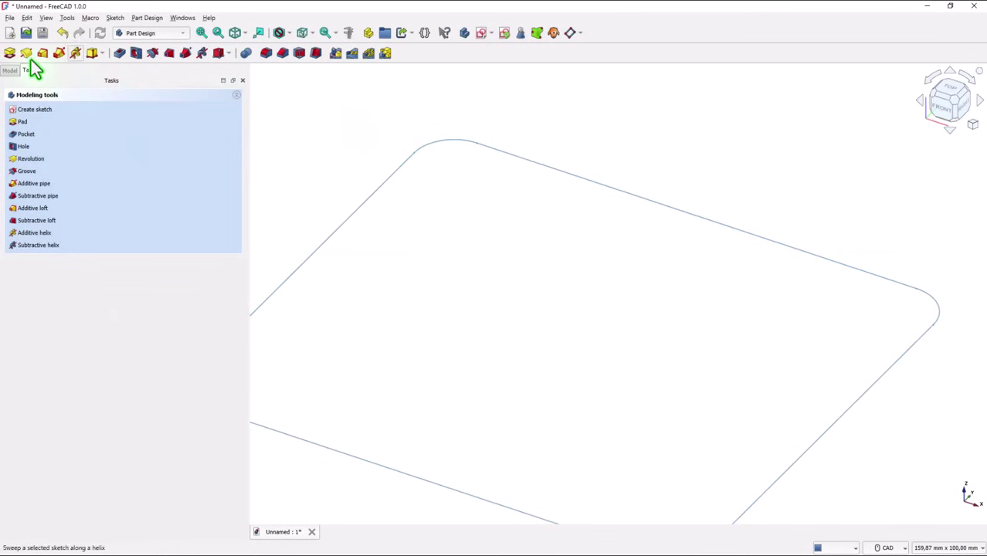
left_click(10, 53)
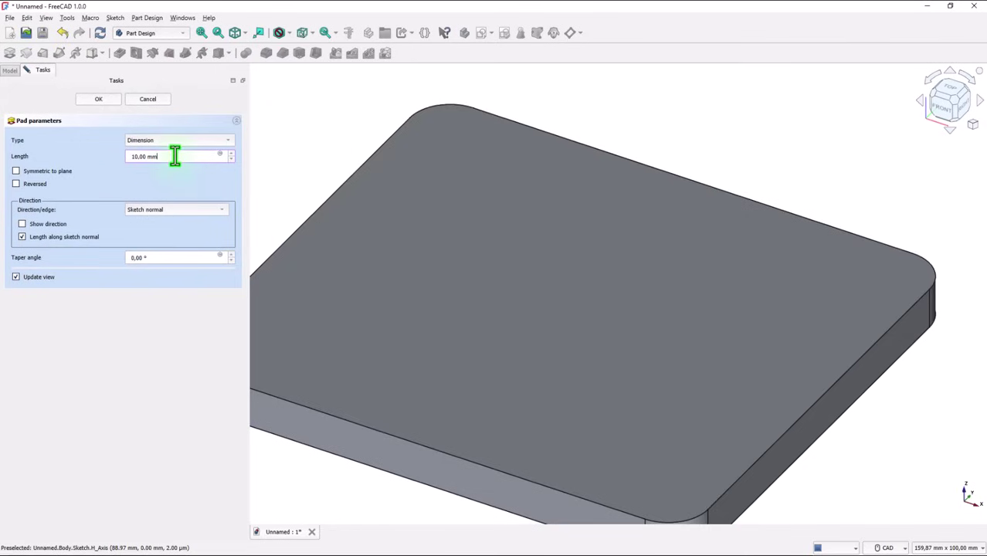
left_click_drag(174, 158, 92, 154)
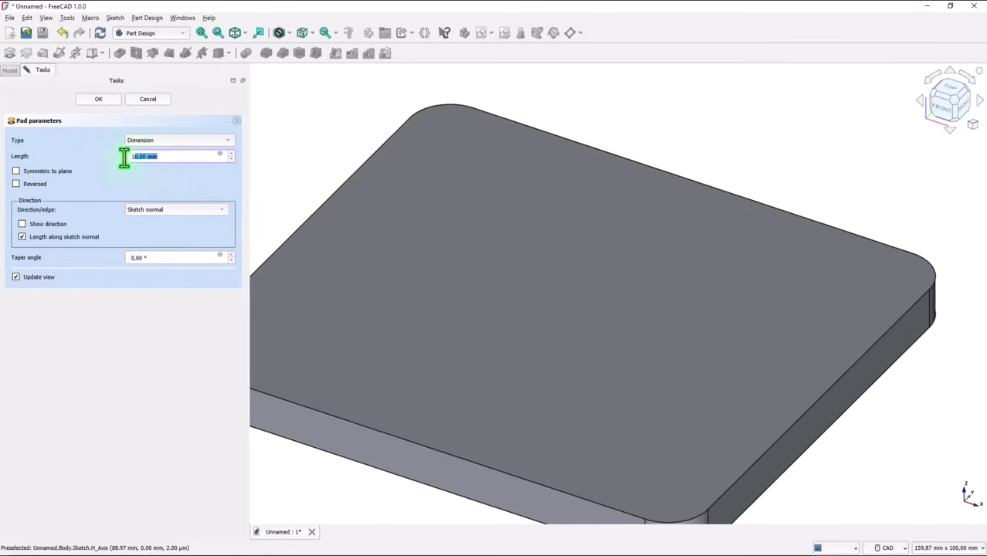
type("18")
key("Return")
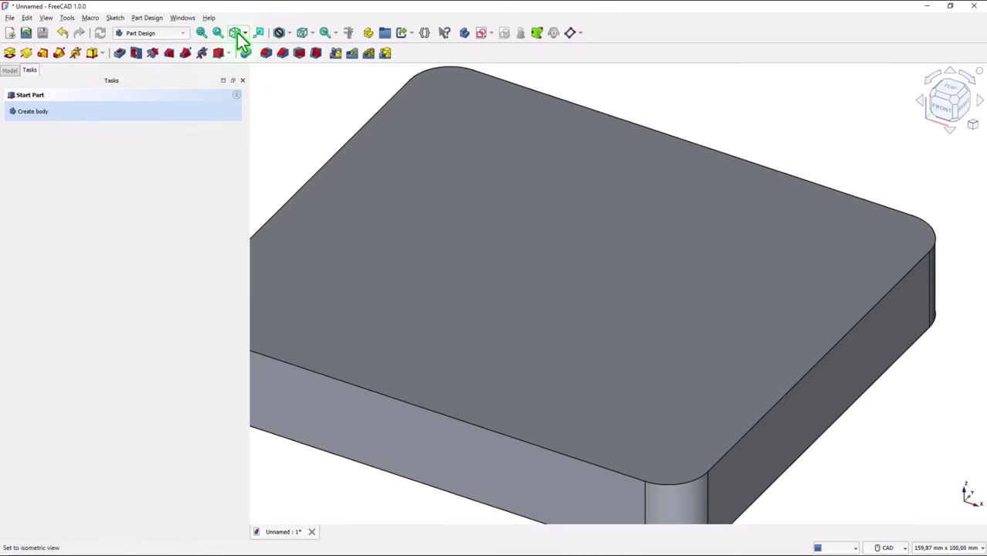
left_click(230, 35)
Draw a 188 × 30 mm rectangle across the plate in a new XY-plane sketch.
left_click(201, 33)
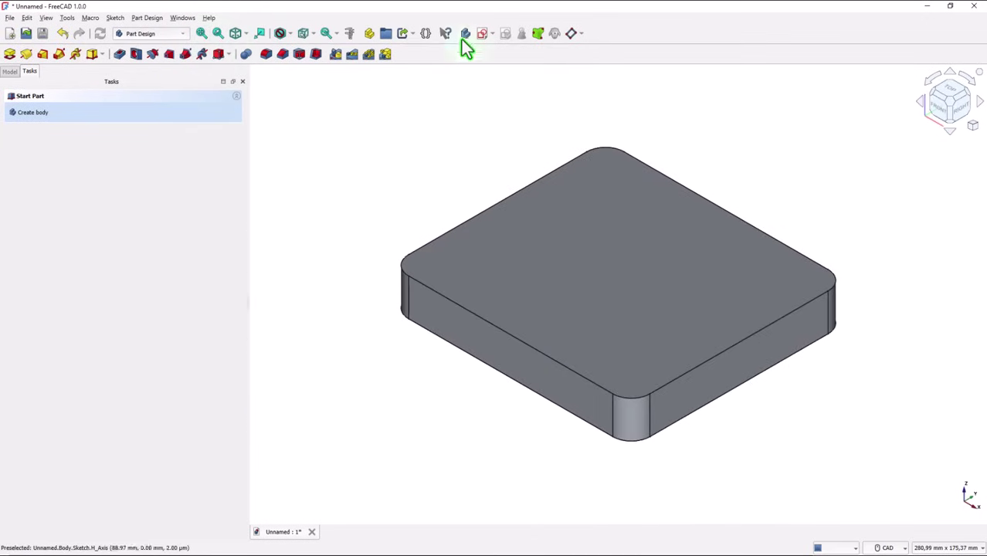
left_click(481, 34)
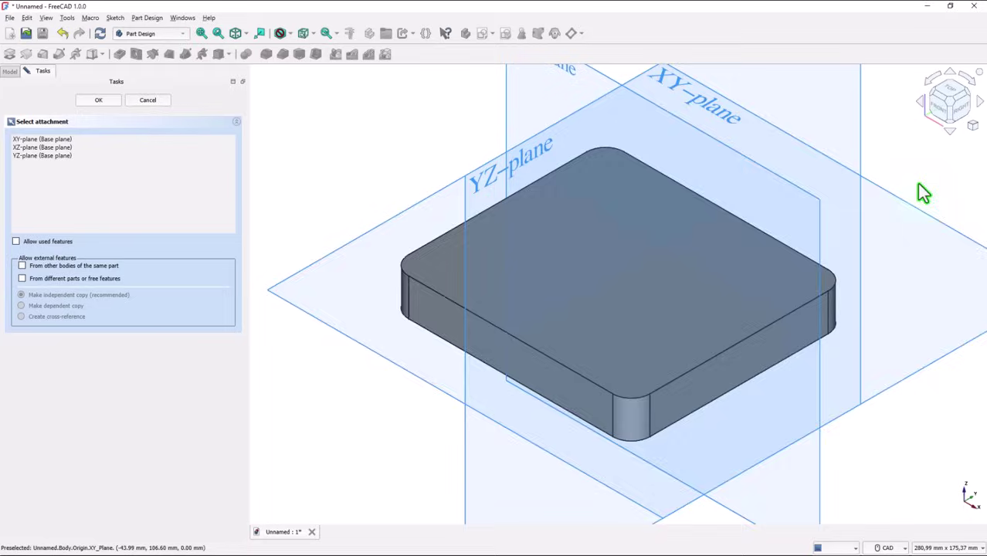
left_click(921, 211)
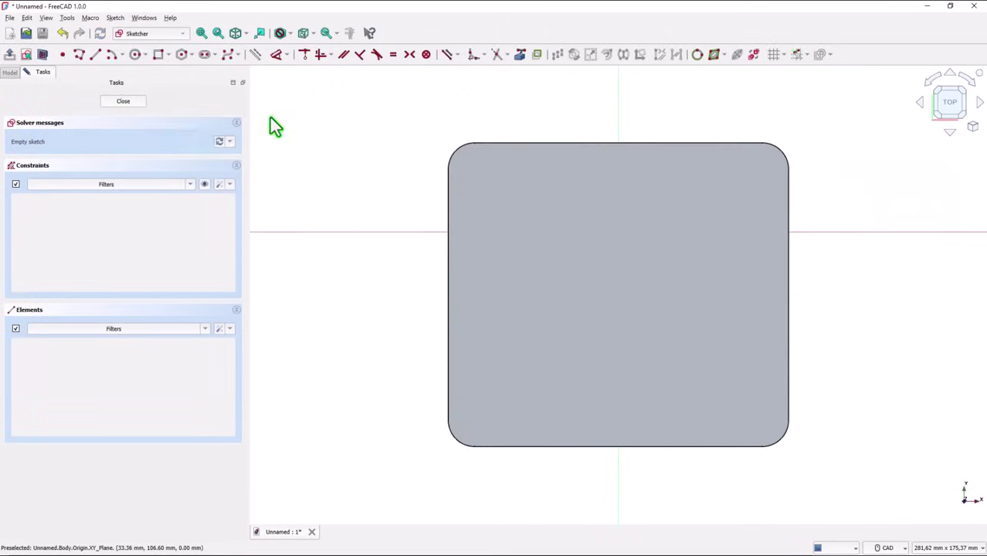
left_click(162, 56)
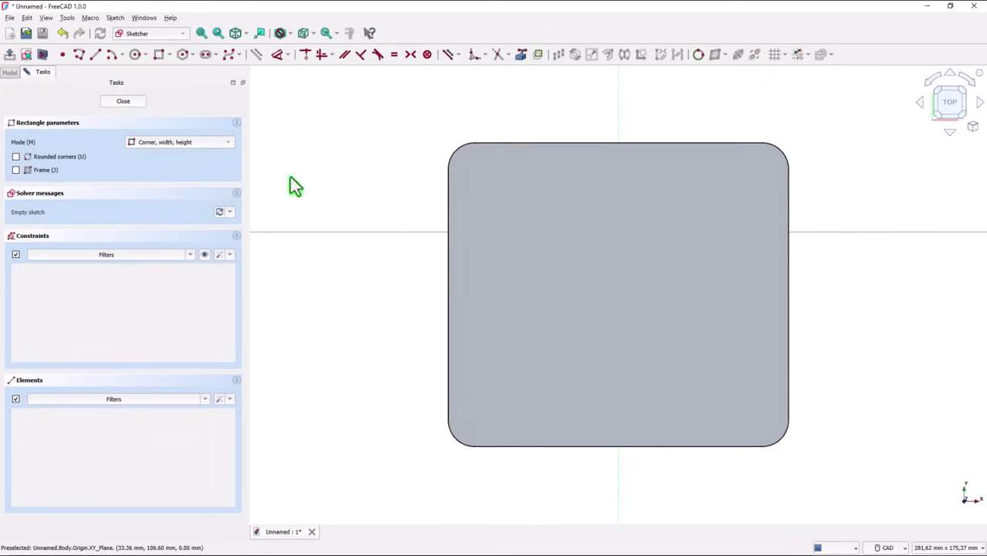
left_click(392, 190)
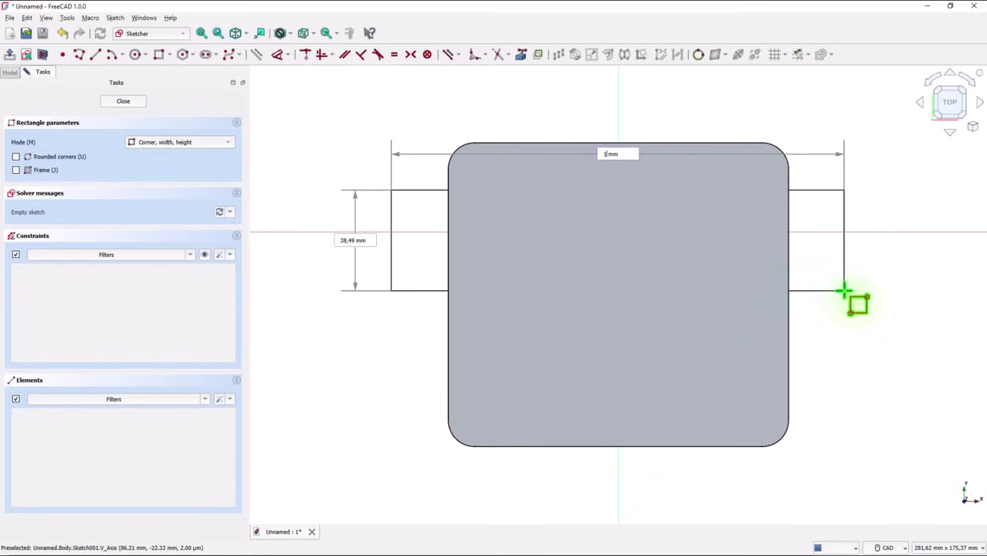
type("188")
key("Return")
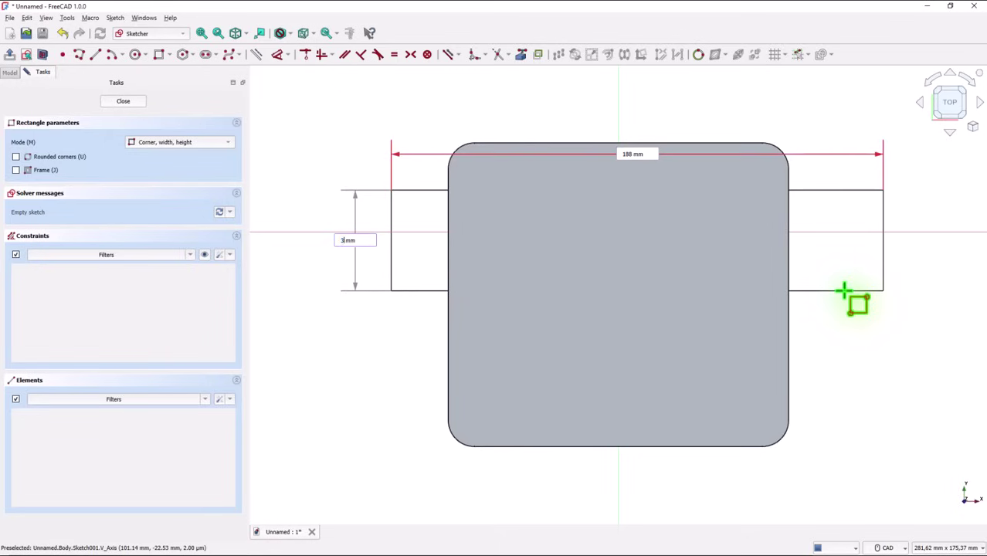
type("30")
key("Return")
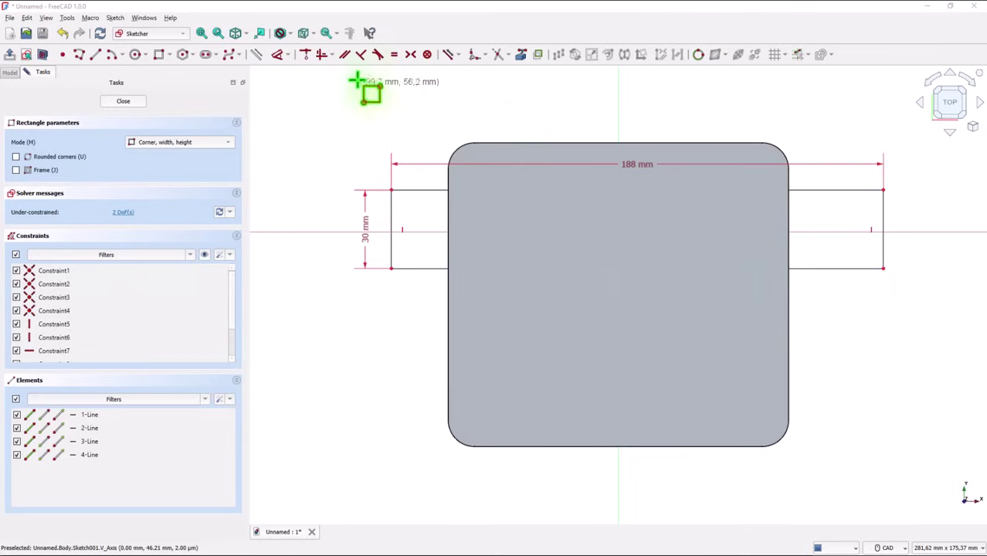
Center the rectangle with symmetry constraints about the horizontal and vertical axes.
left_click(412, 58)
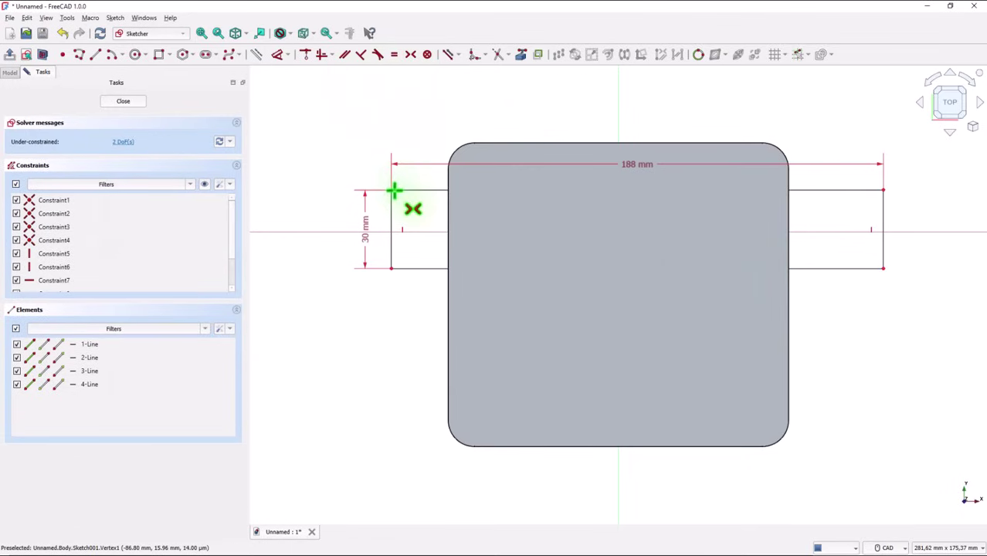
left_click(391, 190)
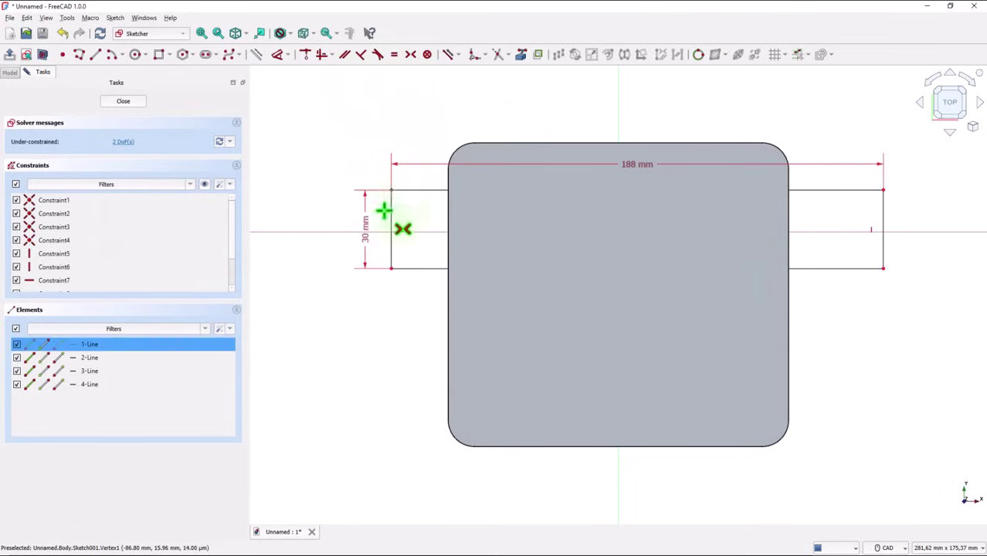
left_click(391, 268)
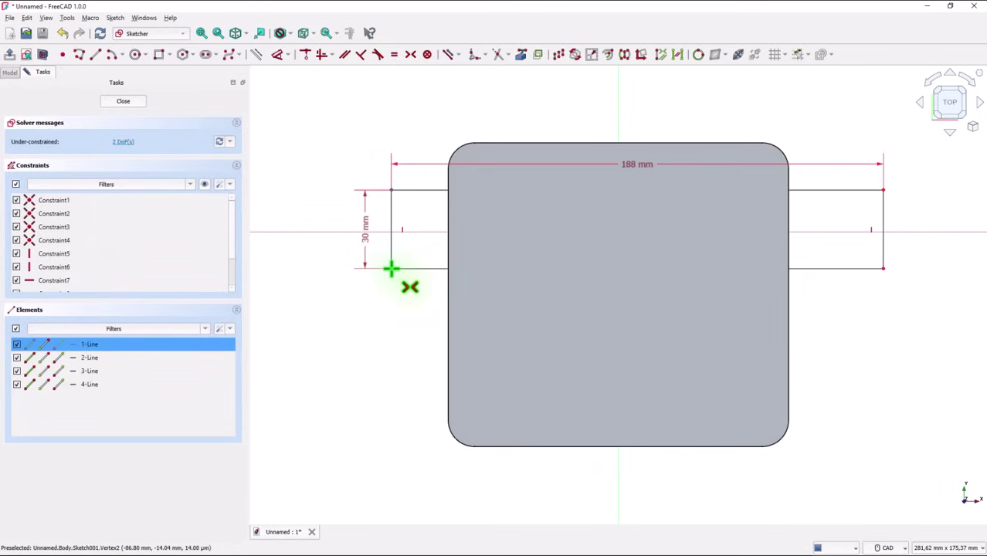
left_click(325, 232)
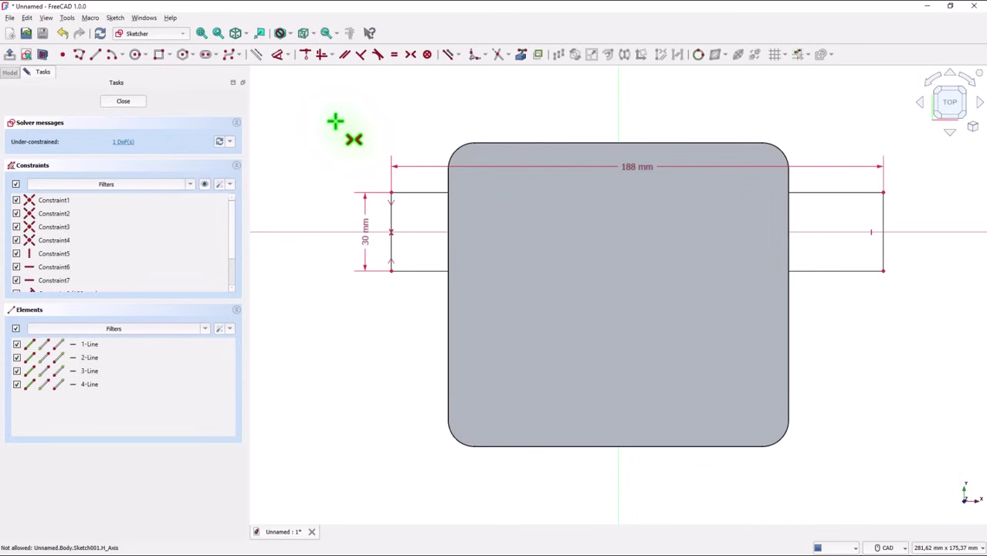
left_click(392, 191)
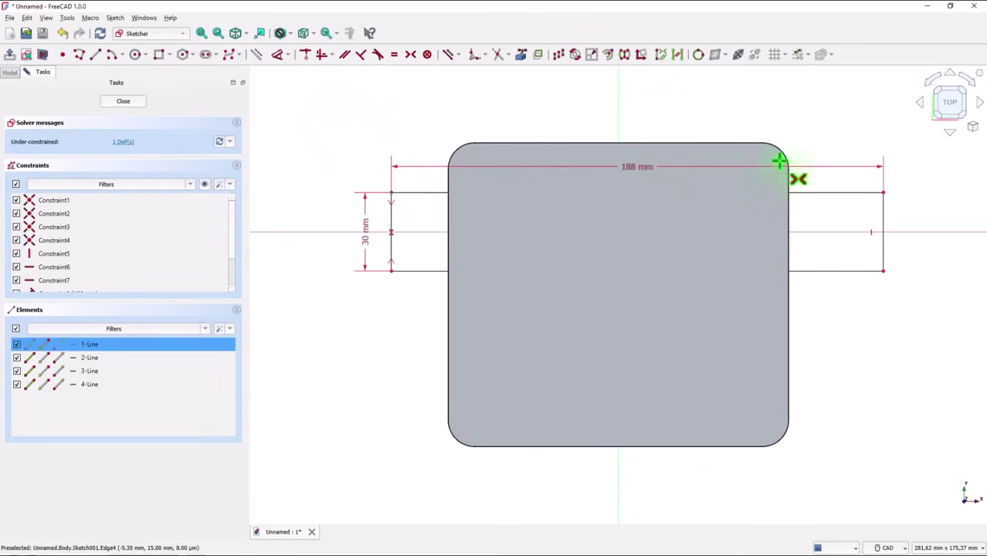
left_click(883, 192)
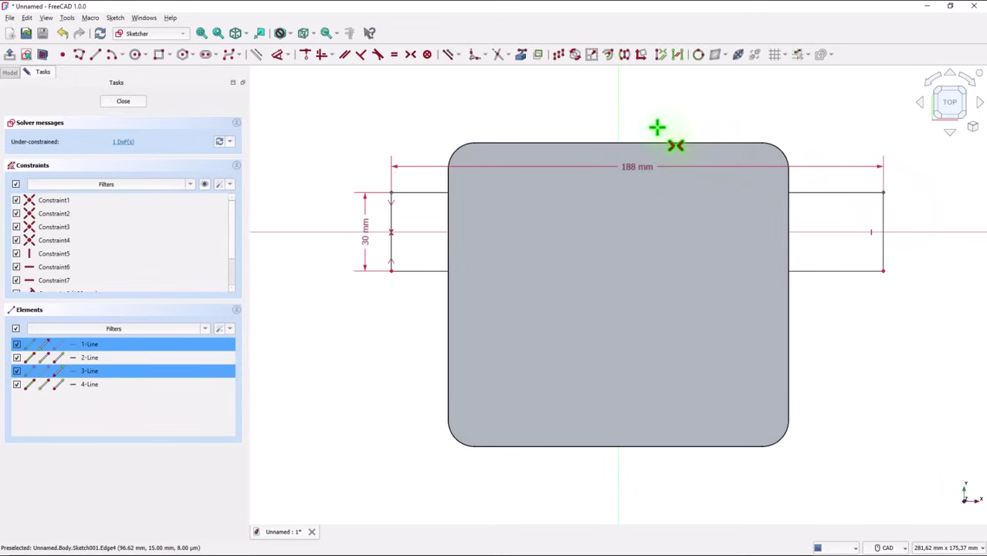
left_click(618, 124)
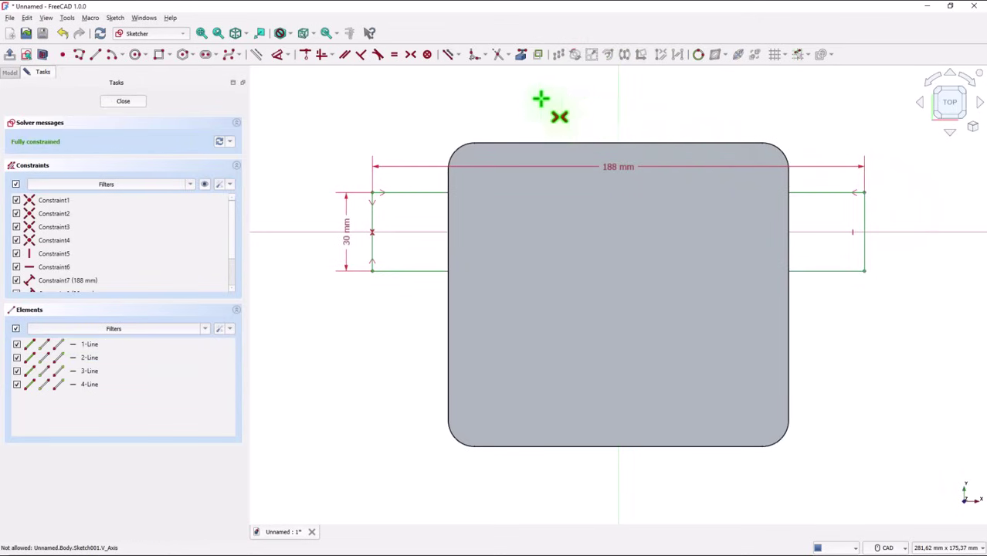
Pad the 188 × 30 mm rectangle 20 mm to form tabs on both plate sides.
left_click(133, 103)
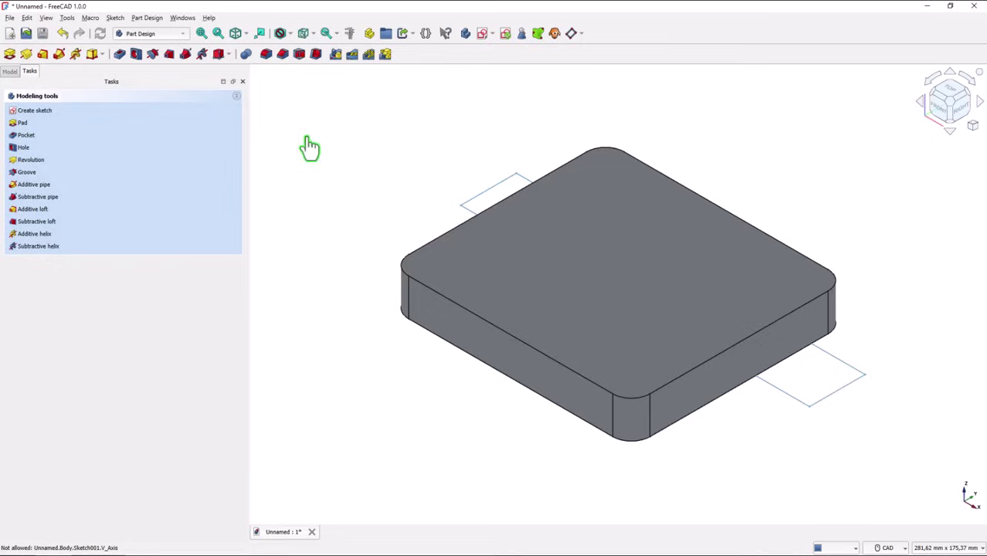
left_click(26, 55)
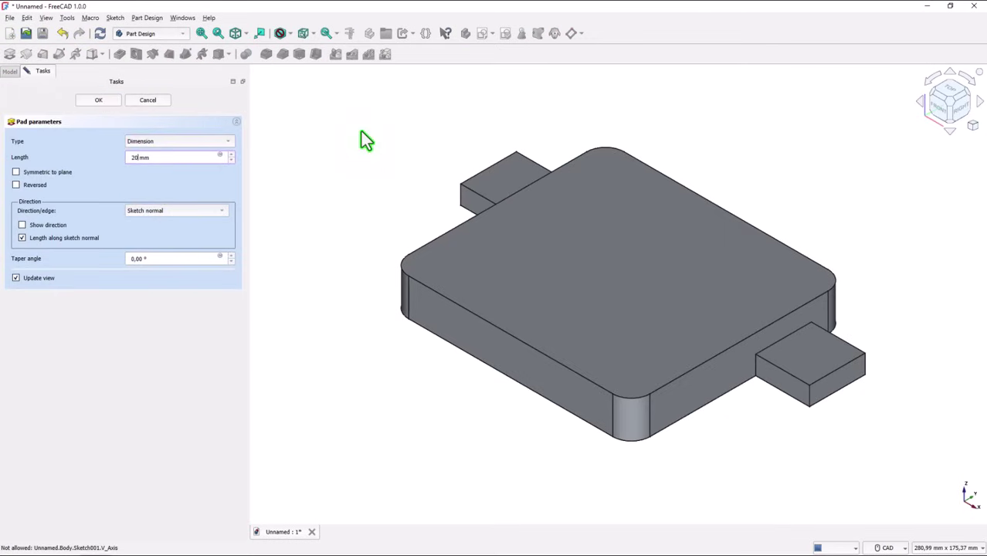
left_click(100, 101)
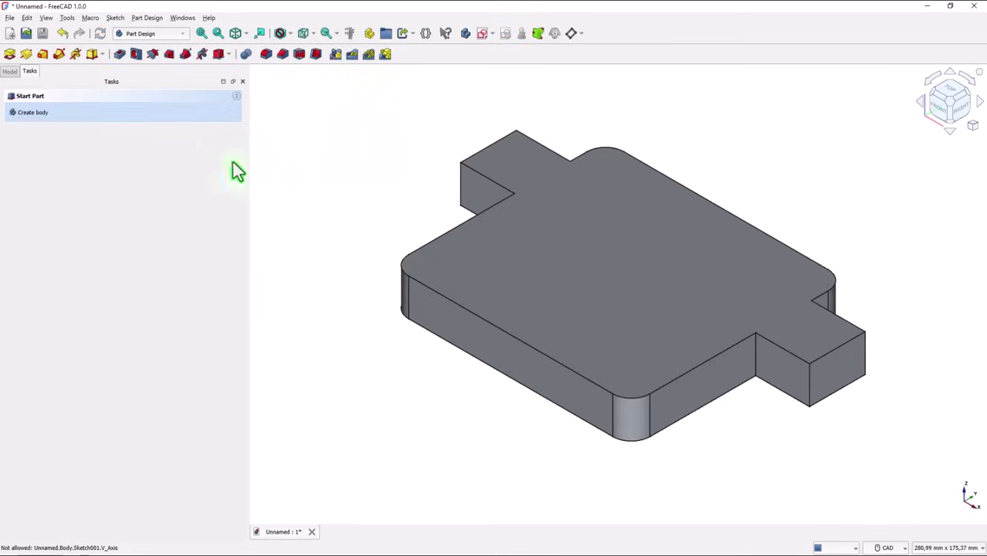
left_click(201, 39)
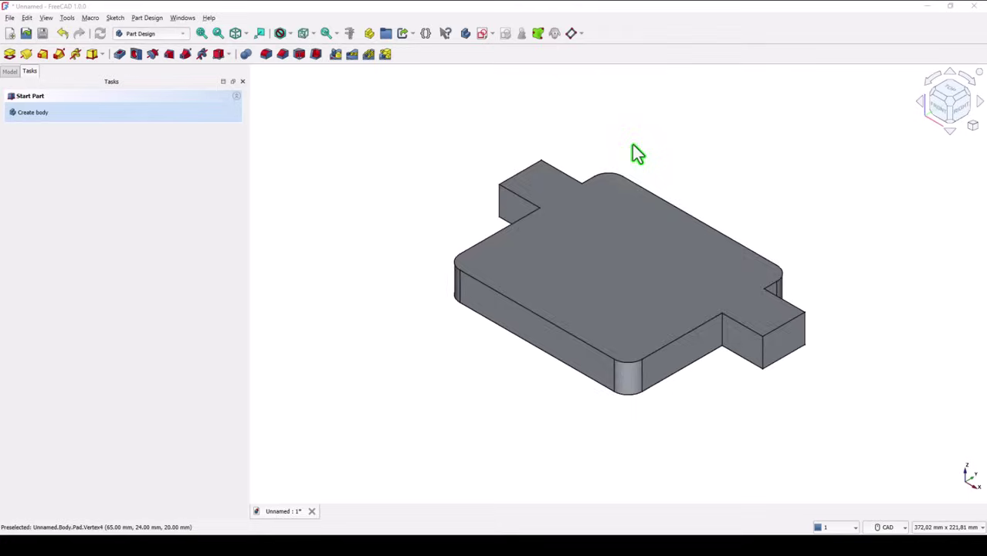
Sketch two overlapping circles on the plate's top face.
left_click(606, 242)
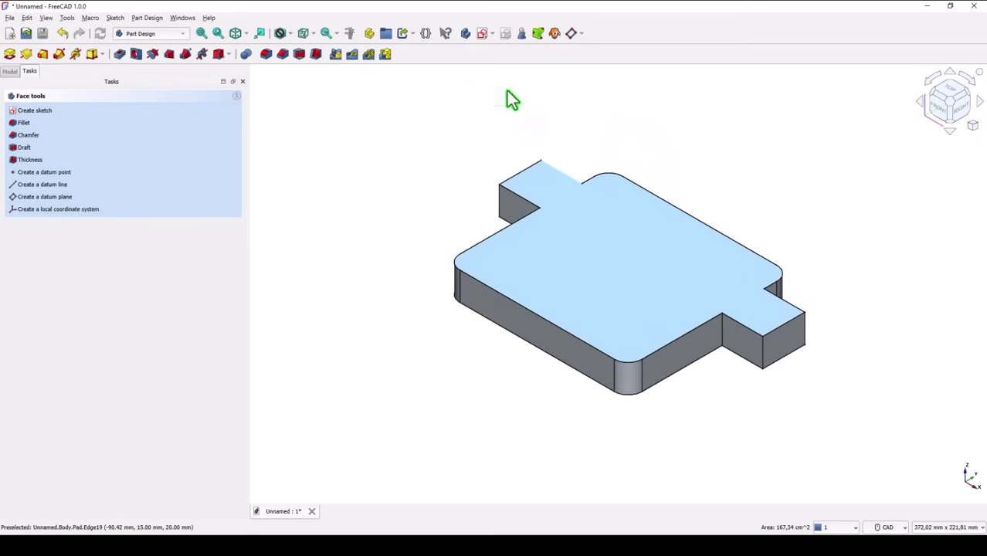
left_click(480, 35)
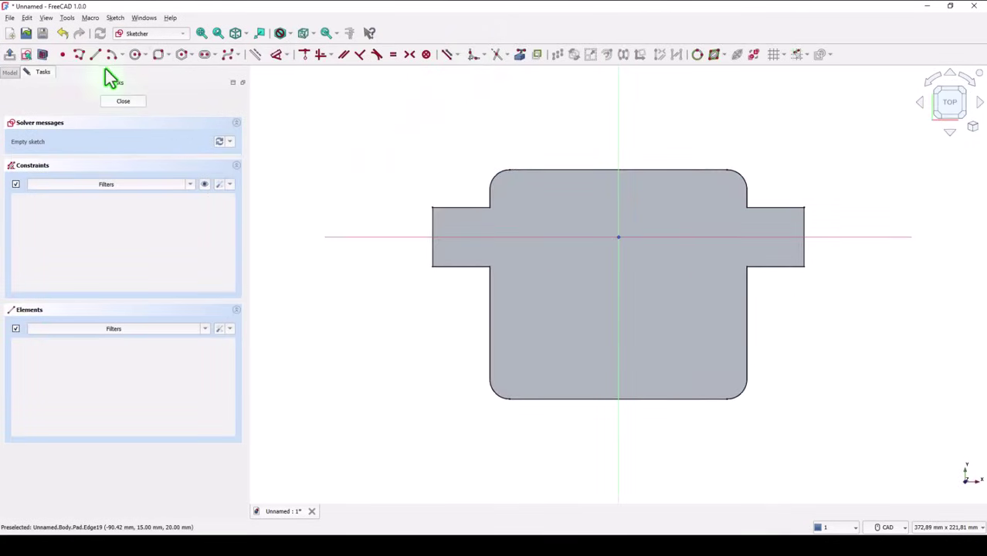
left_click(136, 54)
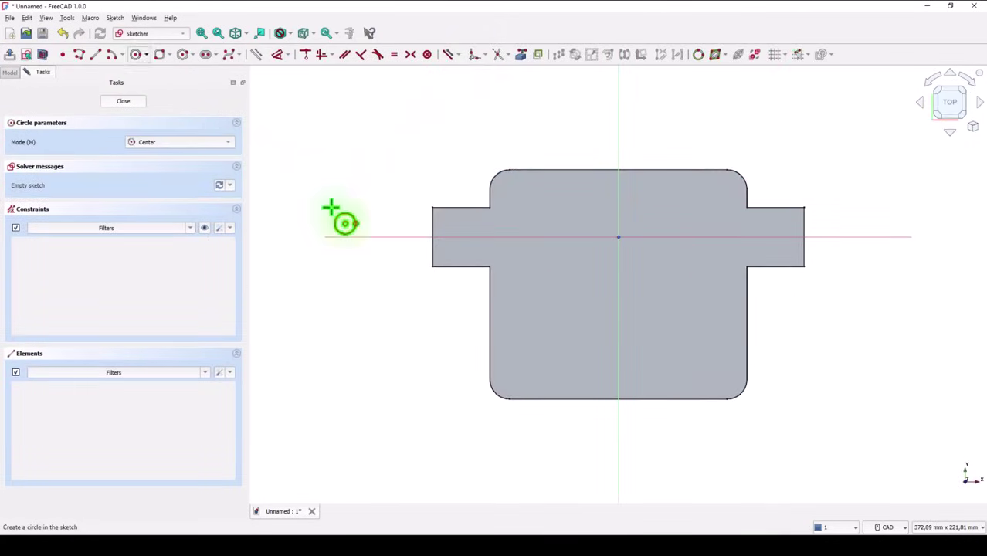
left_click(560, 304)
left_click(600, 332)
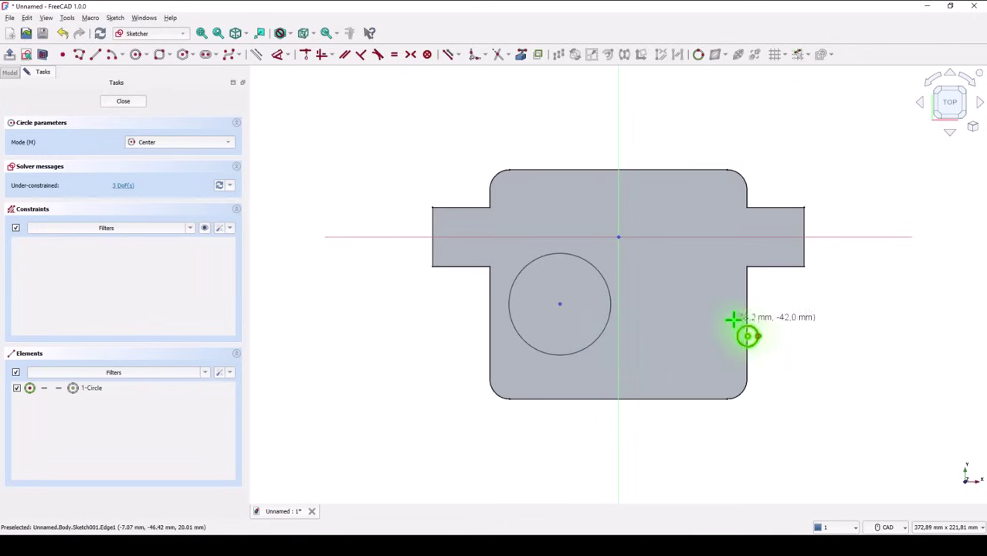
left_click(688, 309)
left_click(718, 354)
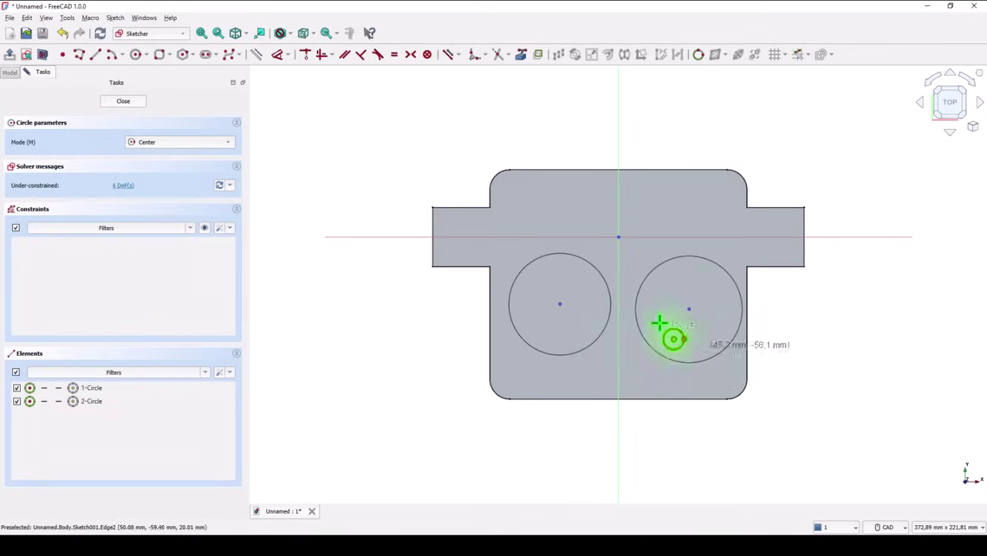
Make the two circles equal and symmetric about the vertical axis.
left_click(394, 55)
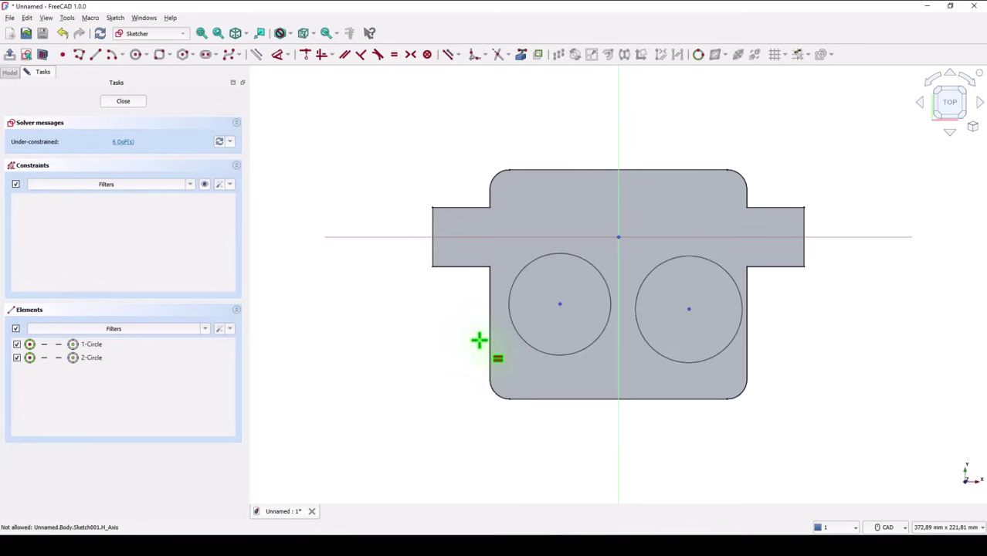
left_click(656, 349)
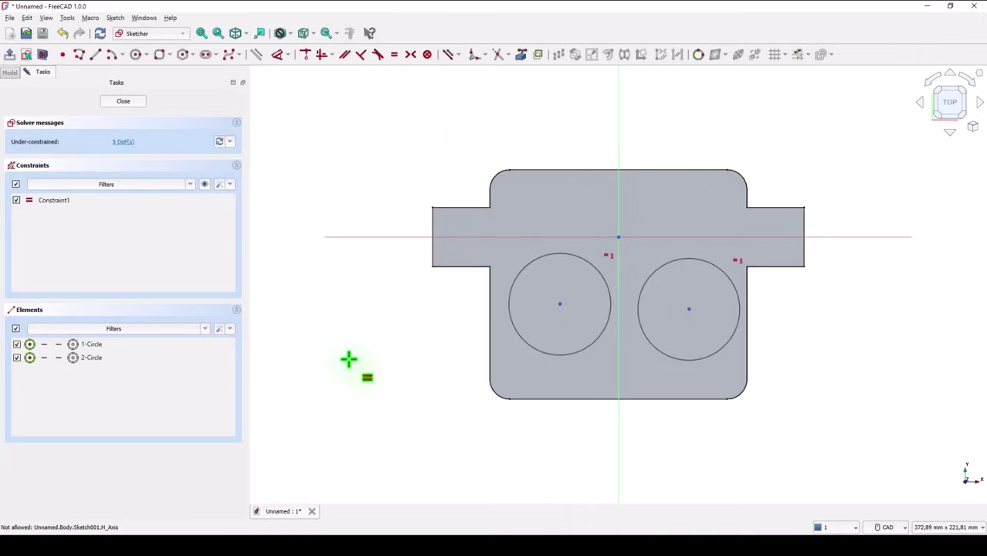
left_click(572, 315)
left_click(691, 320)
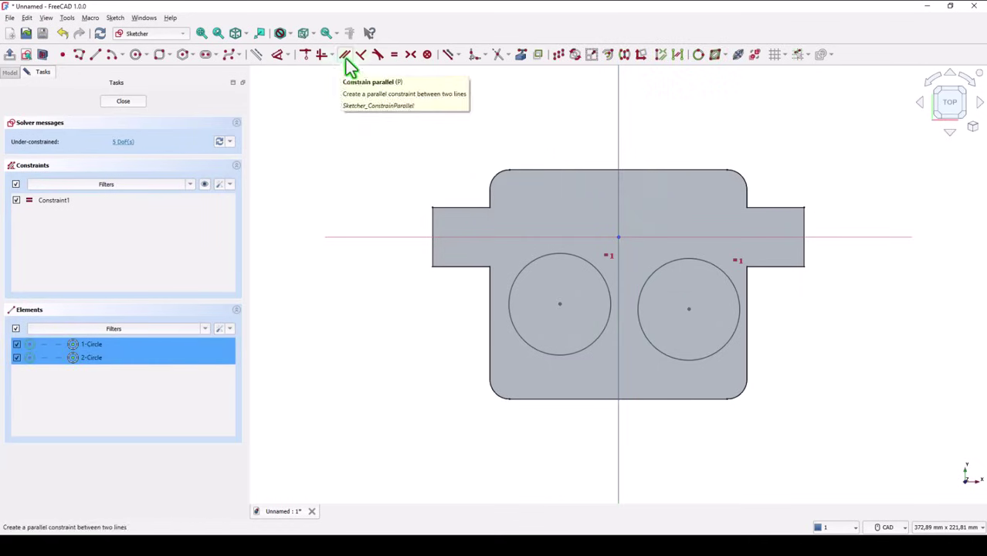
left_click(410, 55)
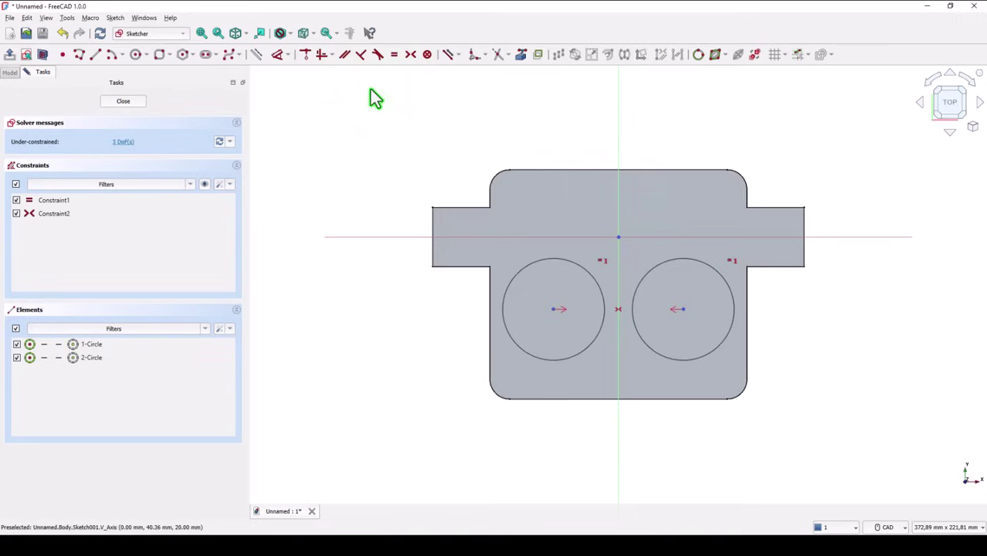
Set the circles' diameter to 74 mm.
left_click(277, 54)
left_click(505, 332)
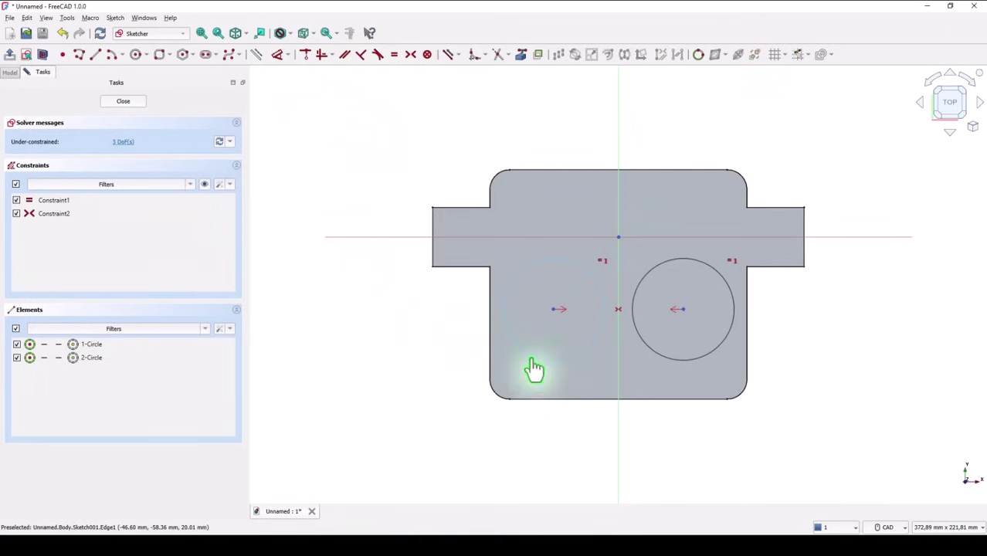
left_click(533, 369)
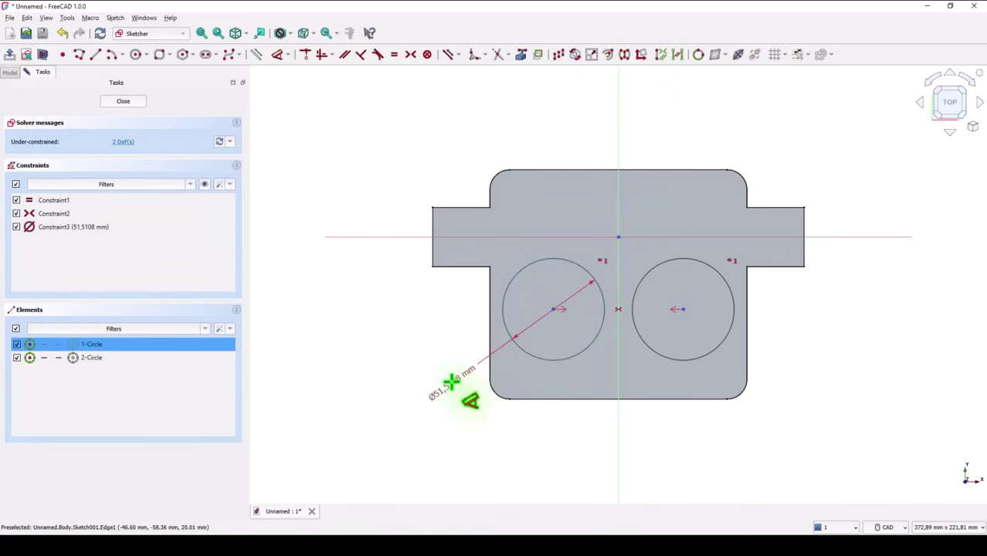
left_click(451, 381)
type("74")
key("Return")
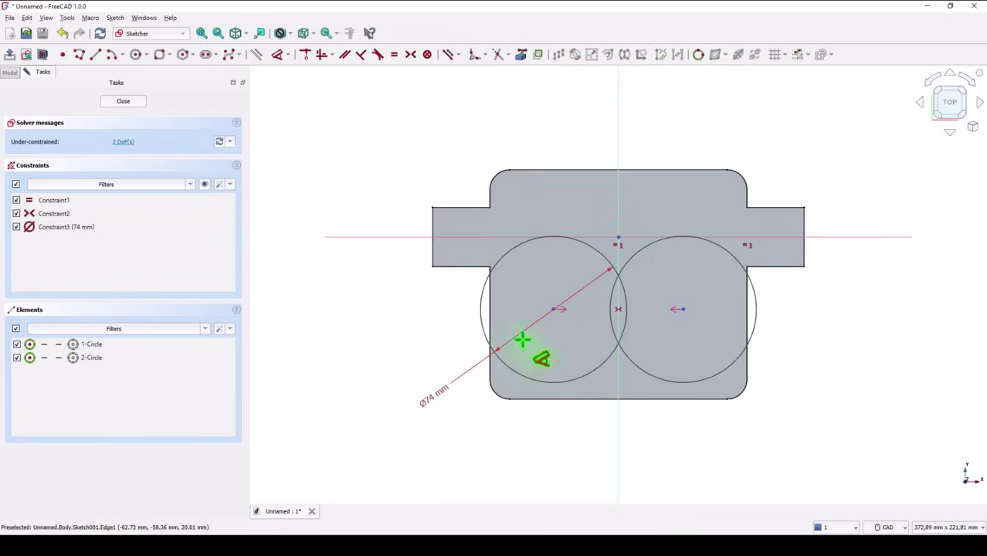
Dimension the circle centres 56 mm apart.
left_click(557, 308)
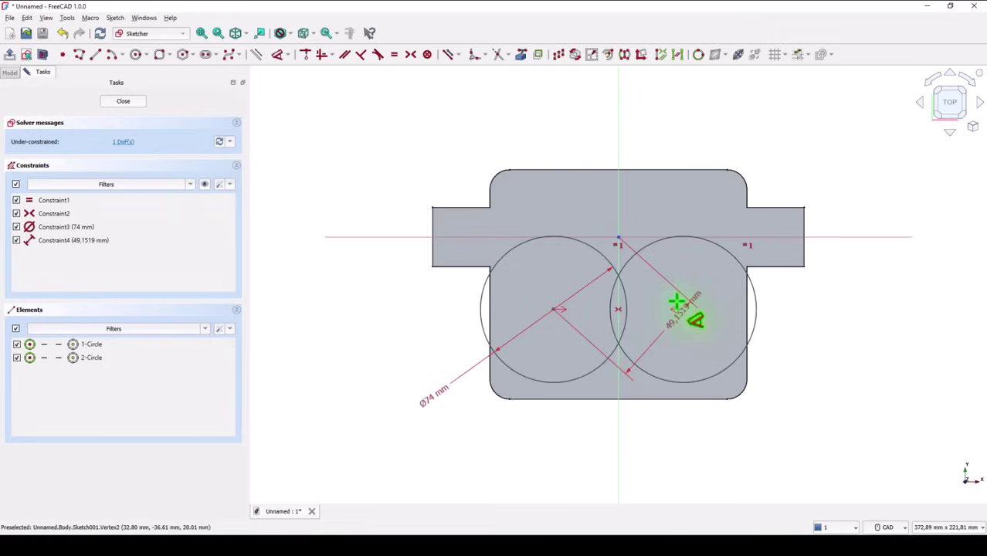
left_click(679, 309)
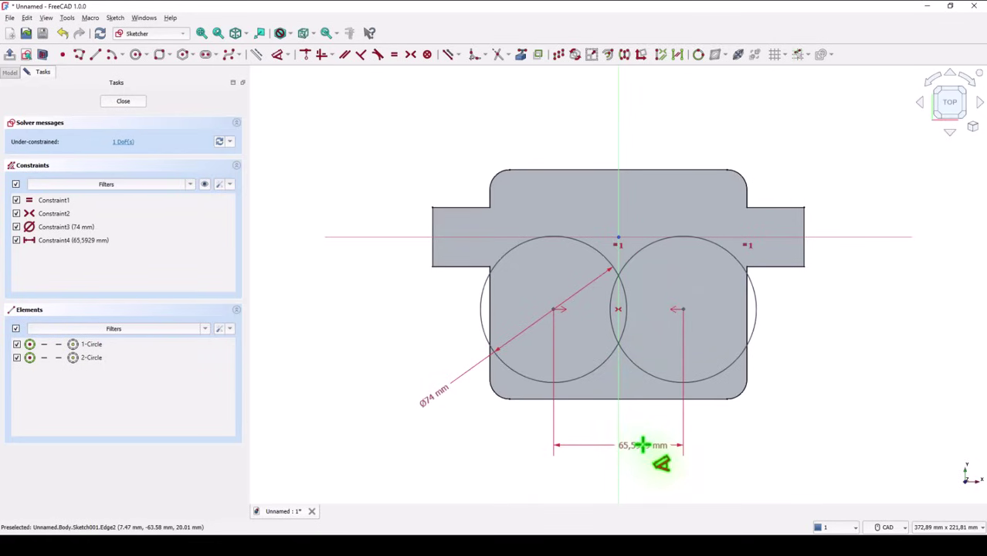
left_click(642, 446)
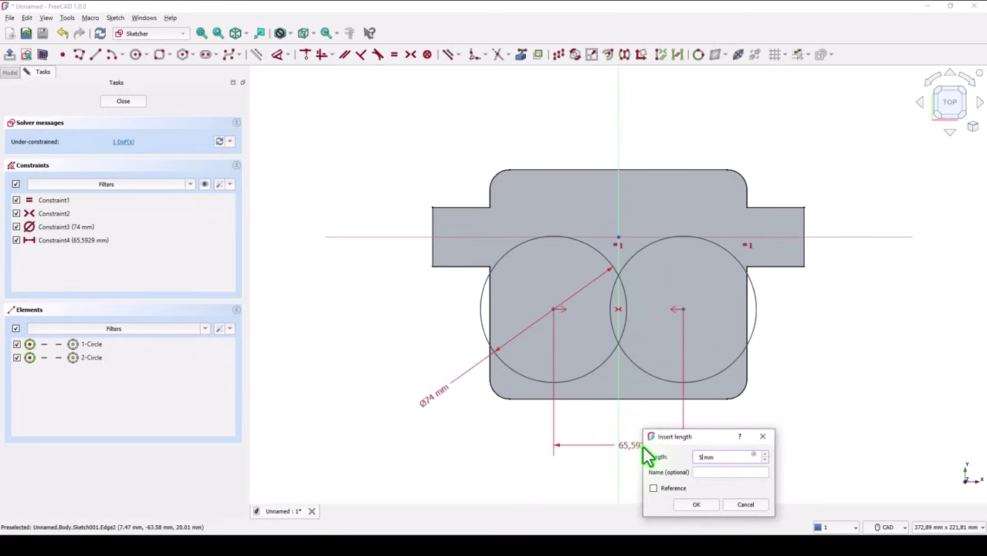
key("Return")
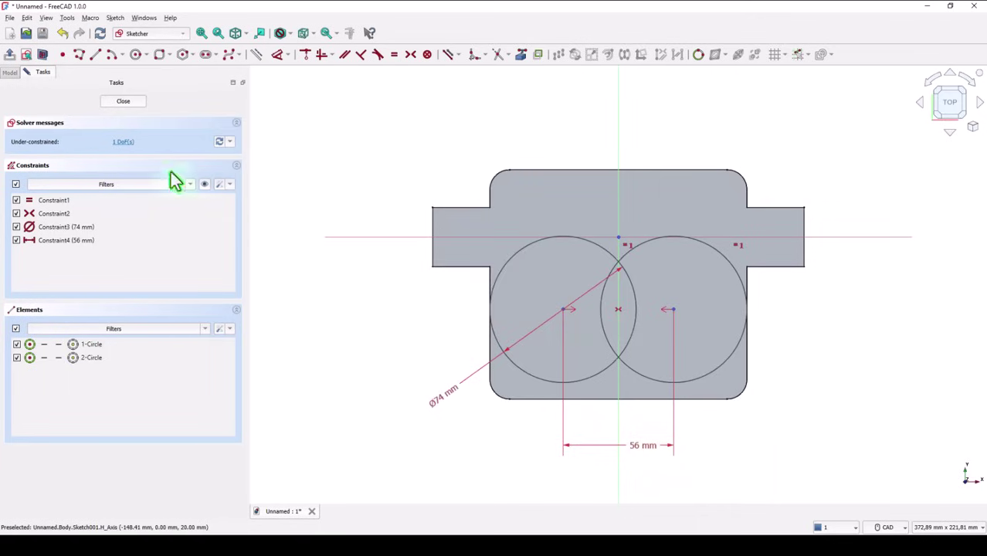
Trim the inner overlapping arcs to leave a figure-eight outline.
left_click(500, 55)
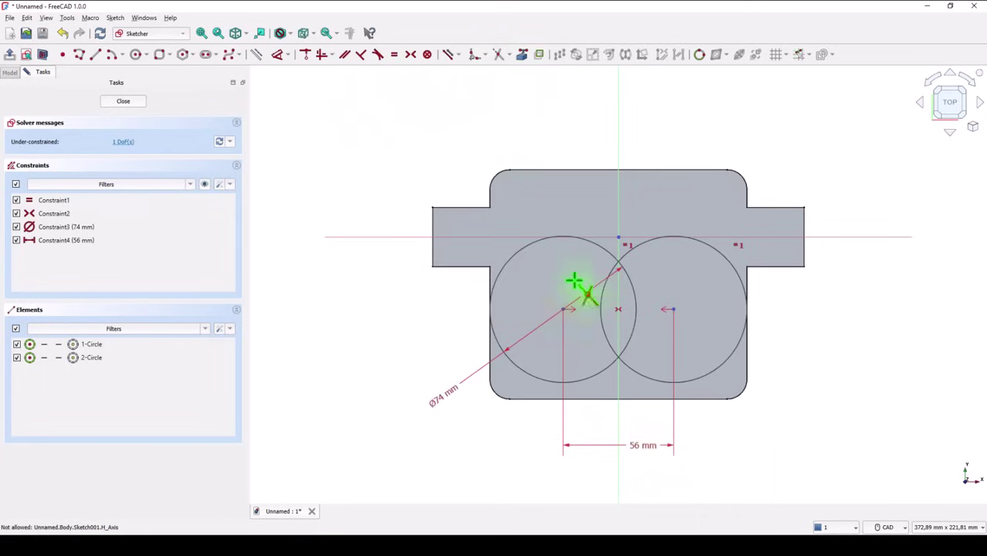
left_click(601, 312)
left_click(620, 297)
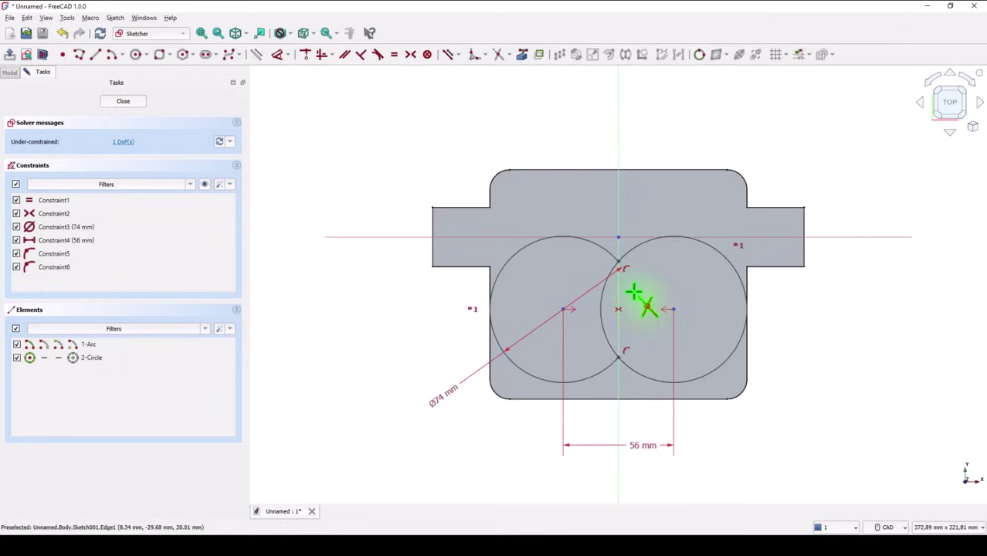
left_click(622, 301)
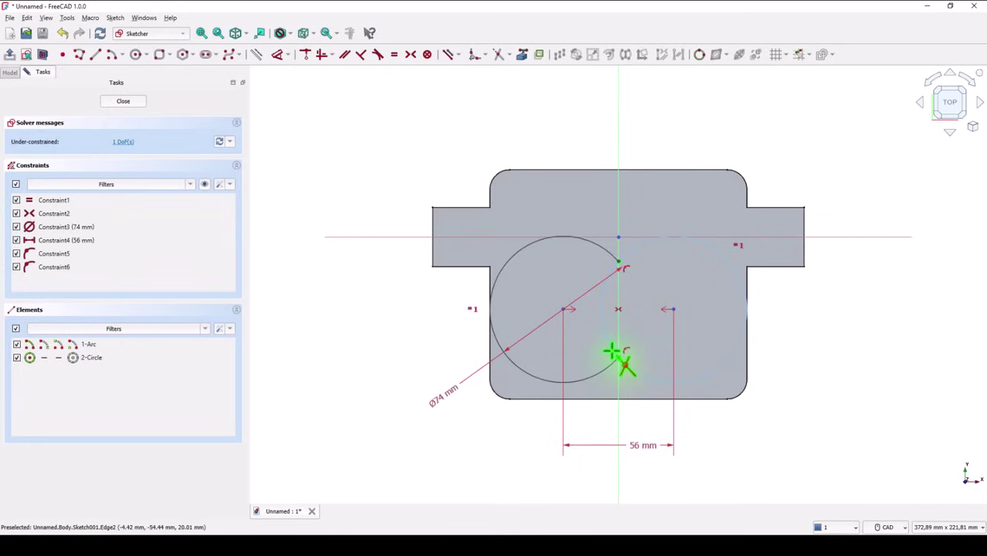
left_click(604, 344)
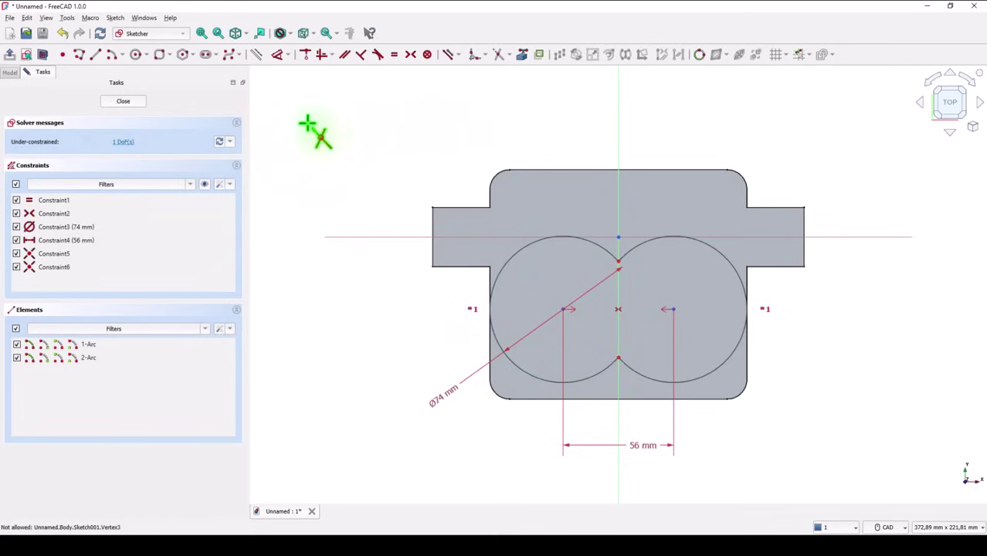
Place the arc centres 30 mm below the horizontal axis.
left_click(280, 56)
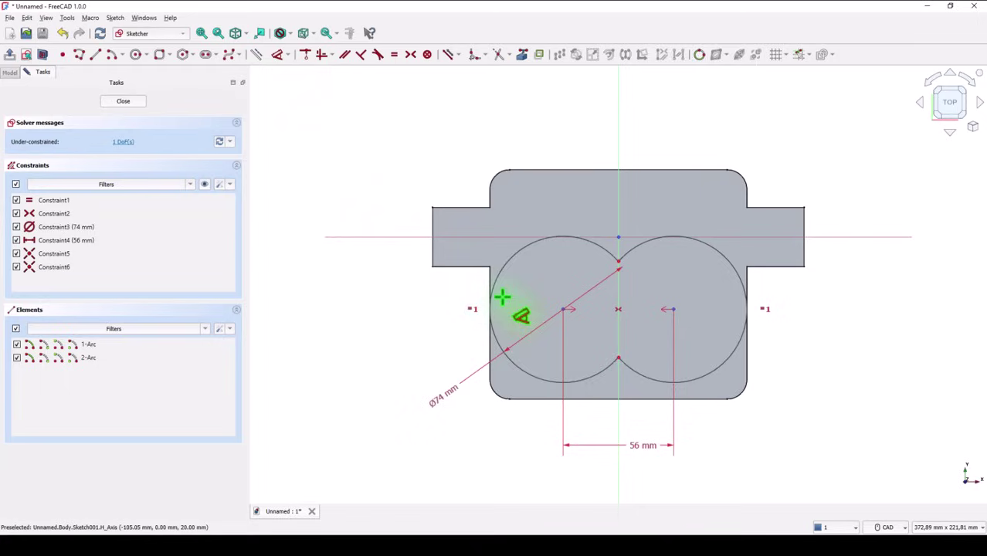
left_click(558, 310)
left_click(370, 271)
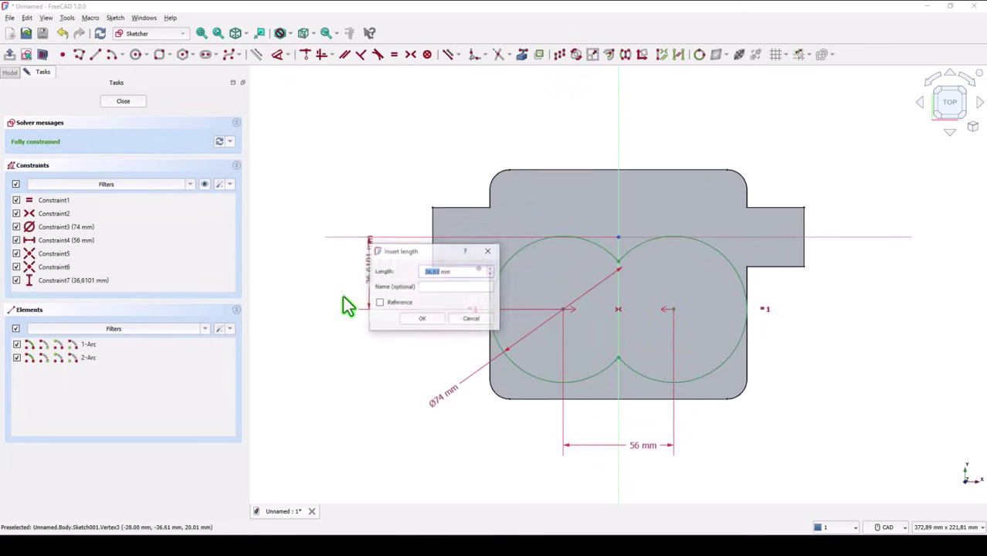
type("3")
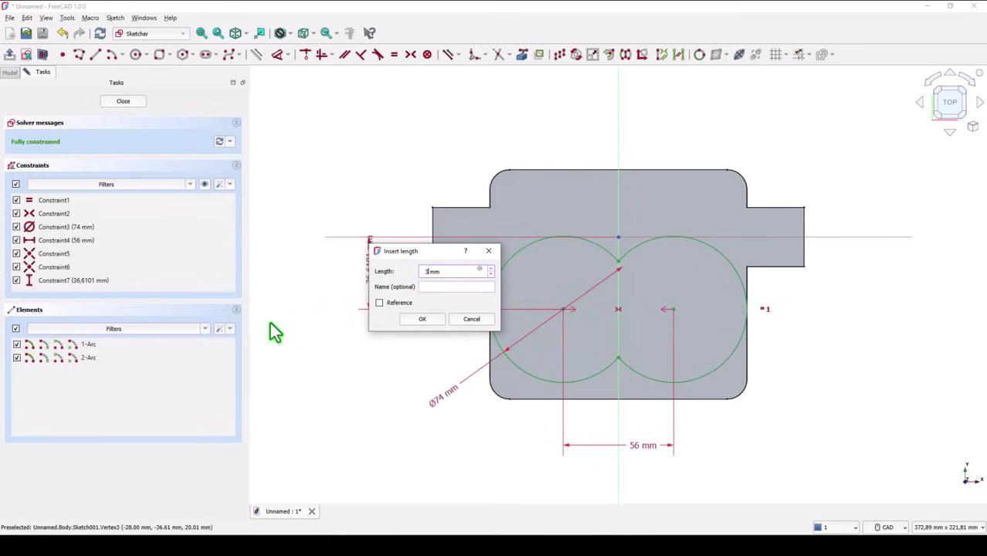
type("0")
key("Return")
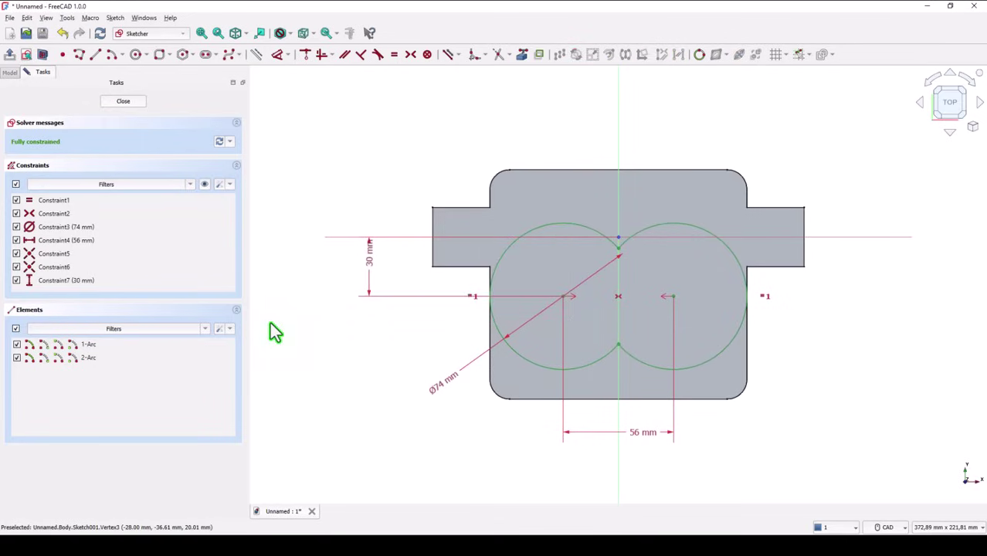
Pad the figure-eight sketch into a boss with length 26-20 (6 mm).
left_click(129, 103)
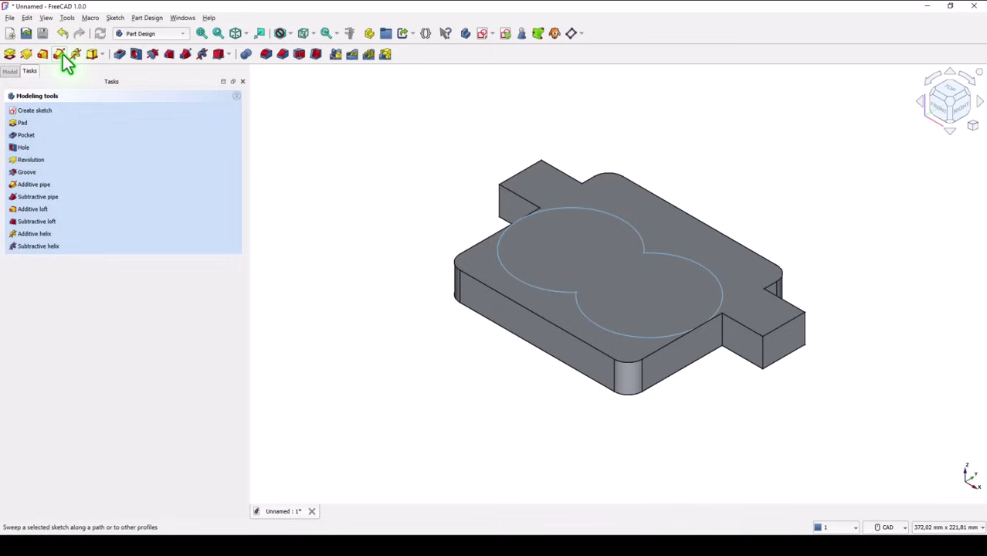
left_click(9, 54)
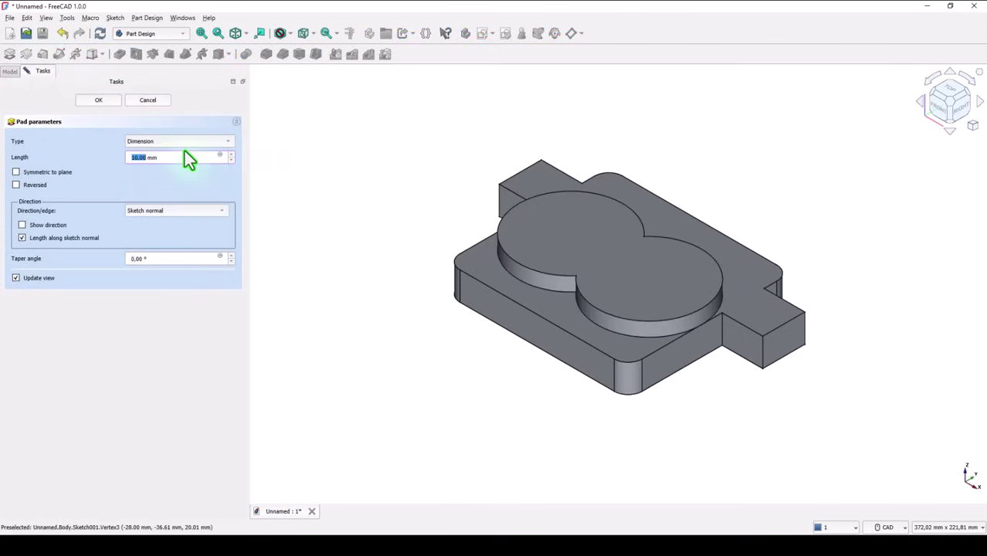
left_click_drag(184, 155, 93, 160)
type("20-20")
left_click(86, 172)
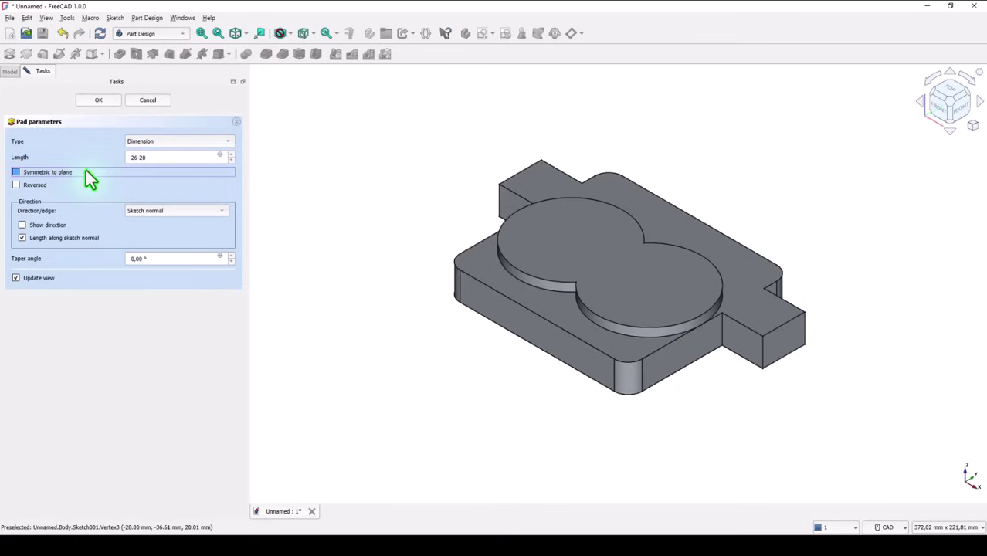
left_click(100, 102)
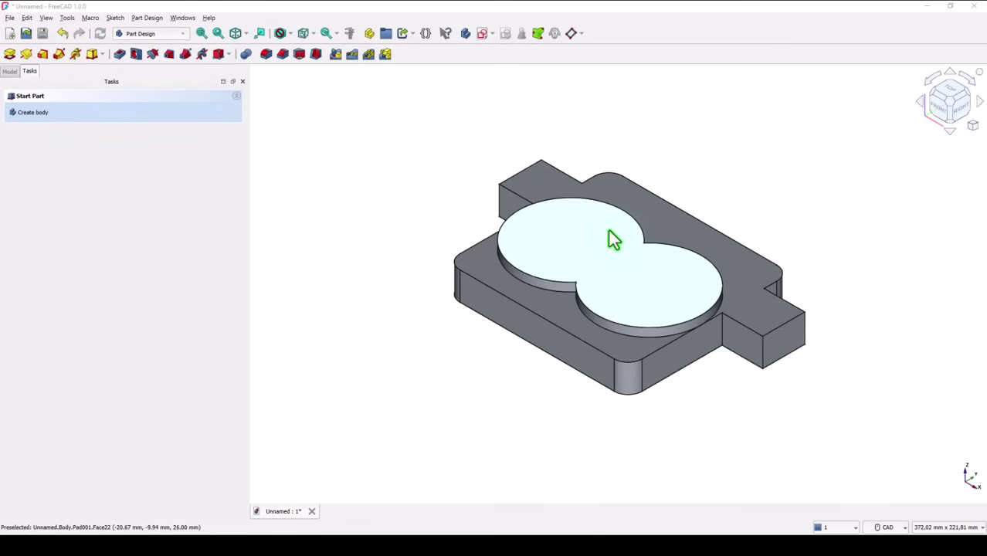
Start a sketch on the boss's top face, referencing its left arc as external geometry.
left_click(603, 230)
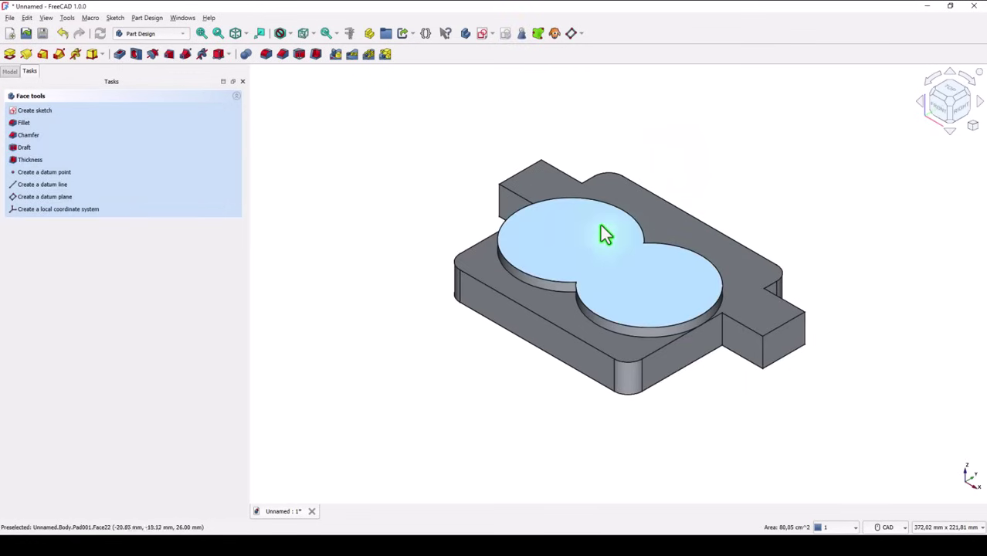
left_click(480, 35)
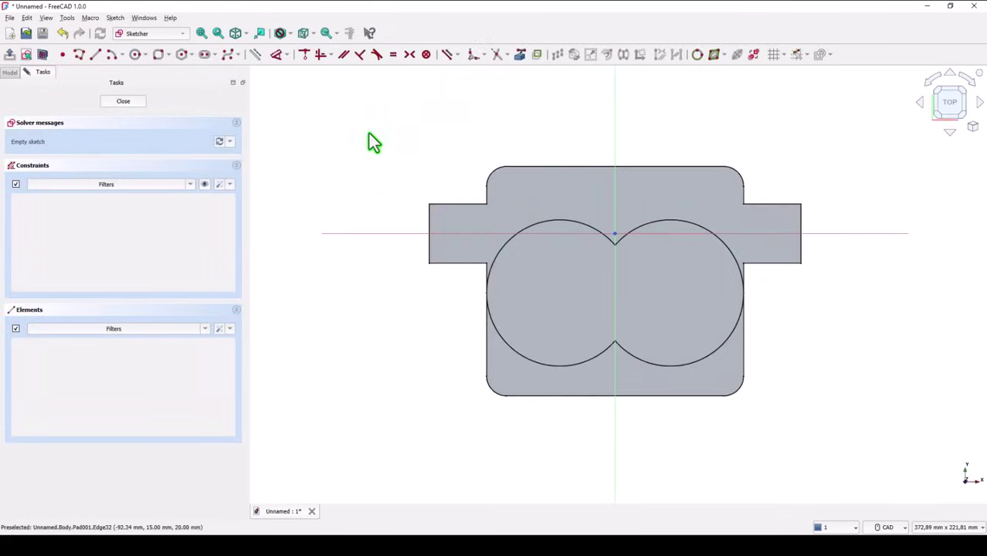
left_click(519, 54)
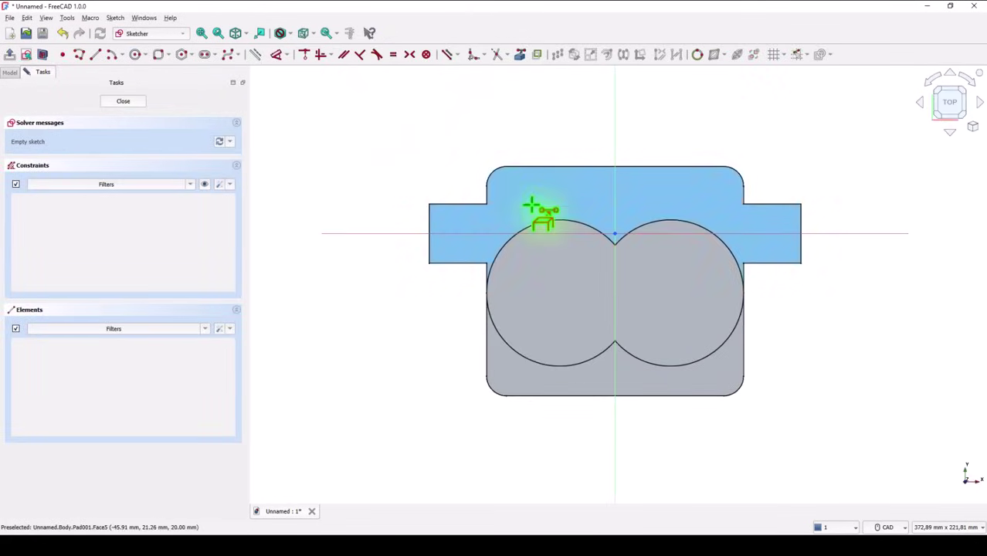
left_click(662, 221)
key("ctrl+z")
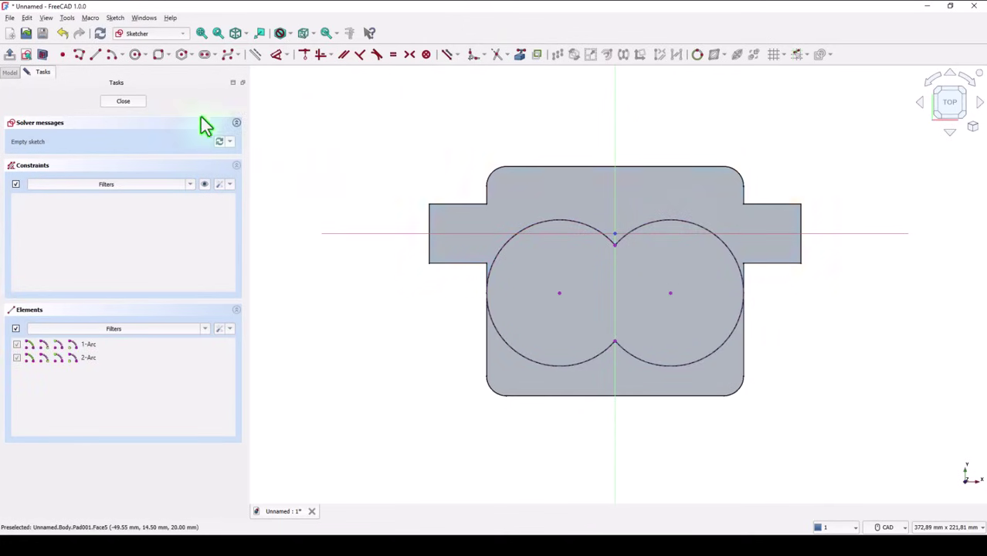
Draw two circles on the arc centres, fixing the second at Ø46 mm.
left_click(135, 54)
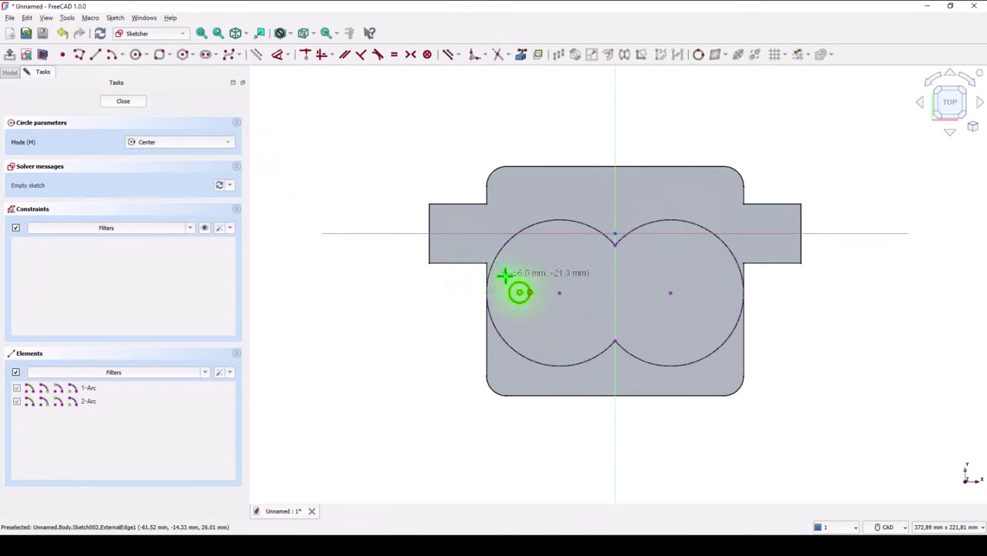
left_click(559, 292)
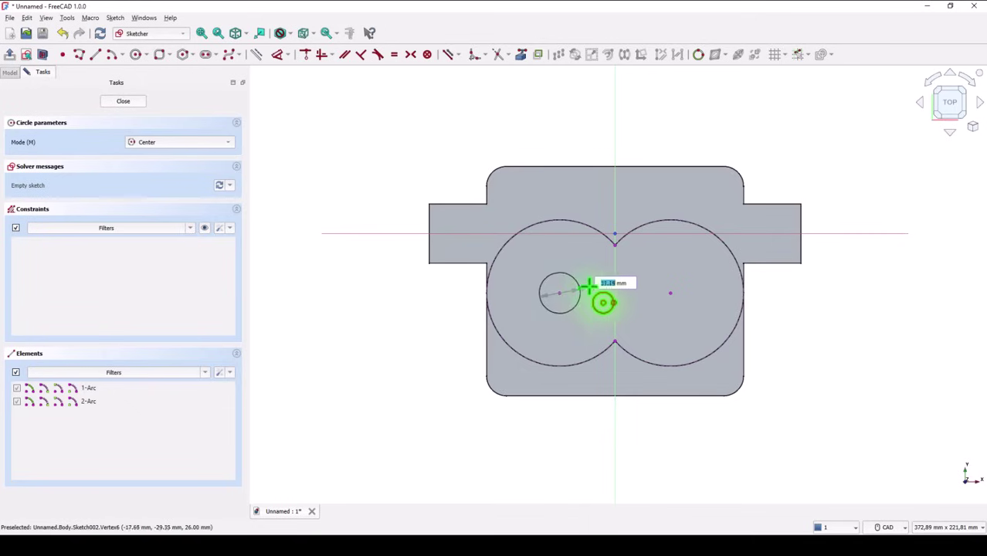
left_click(595, 290)
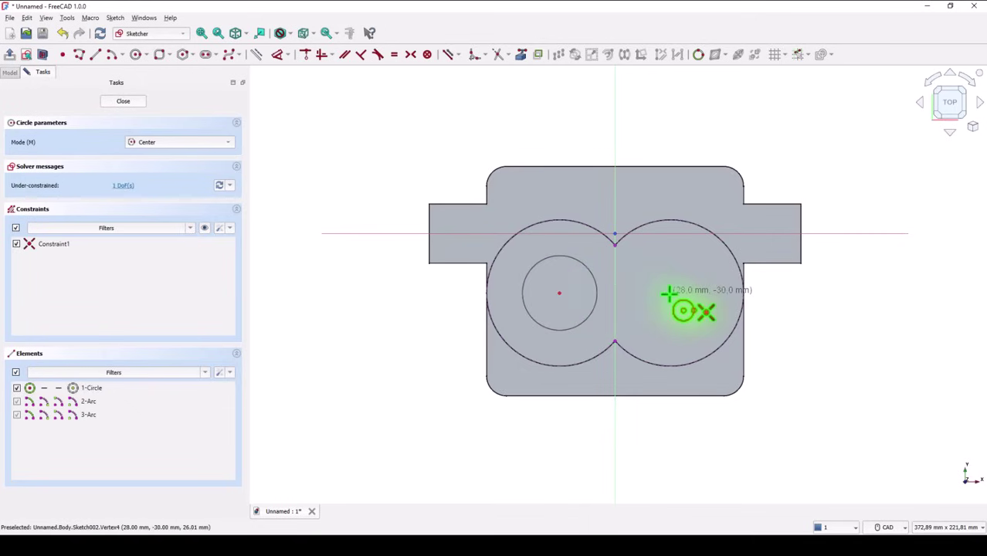
left_click(670, 292)
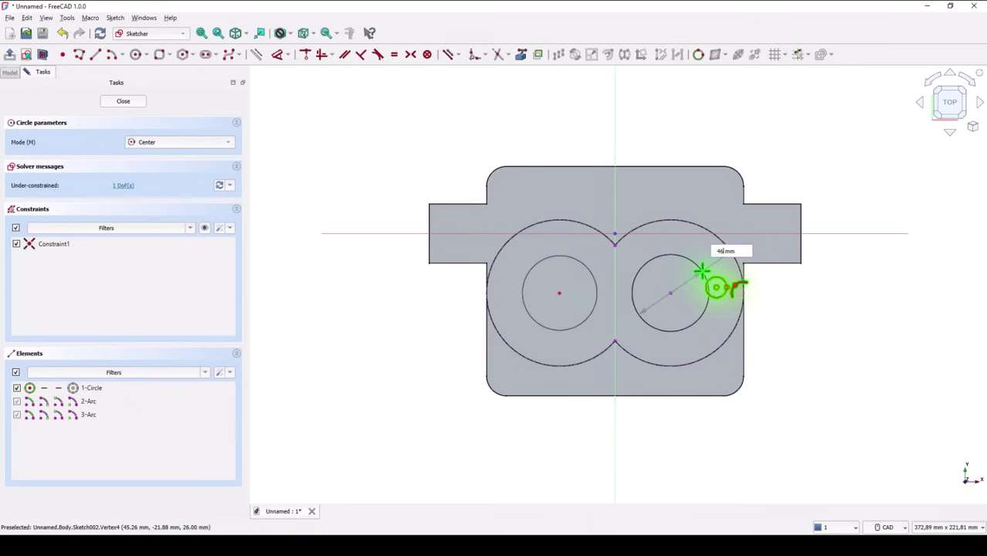
type("46")
key("Return")
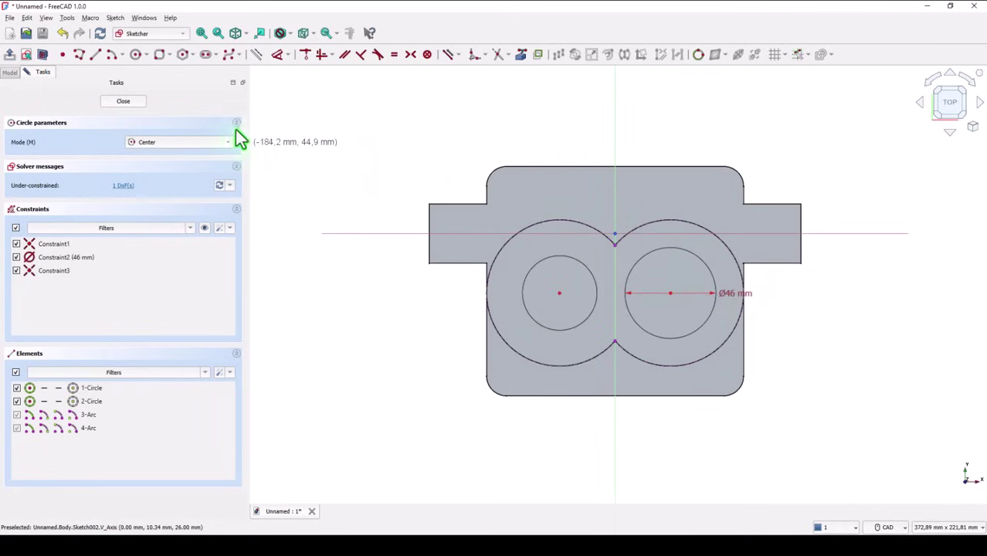
Constrain the two circles equal so the sketch becomes fully constrained.
left_click(397, 61)
left_click(673, 247)
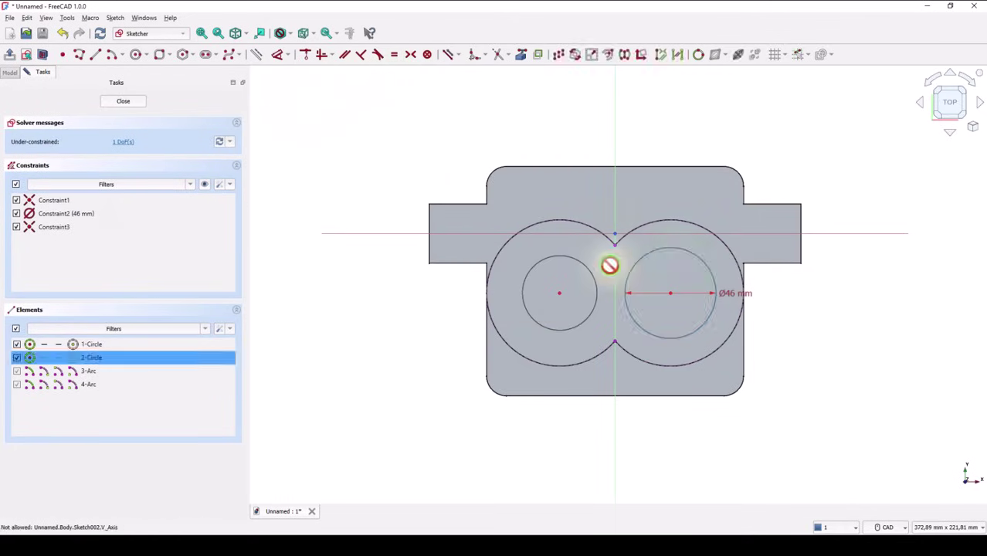
left_click(586, 268)
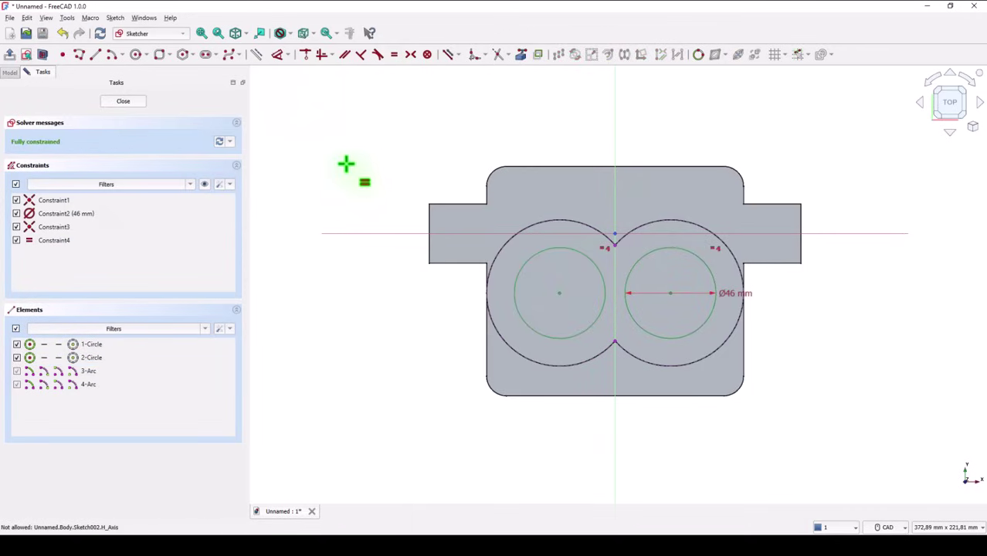
Close the sketch and pocket the two Ø46 mm circles 15 mm deep into the boss.
left_click(122, 102)
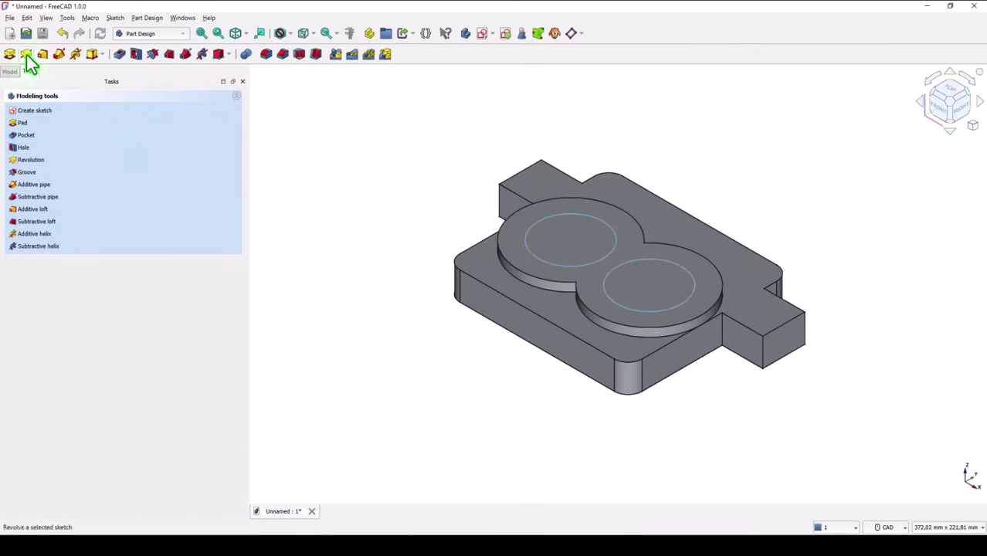
left_click(119, 56)
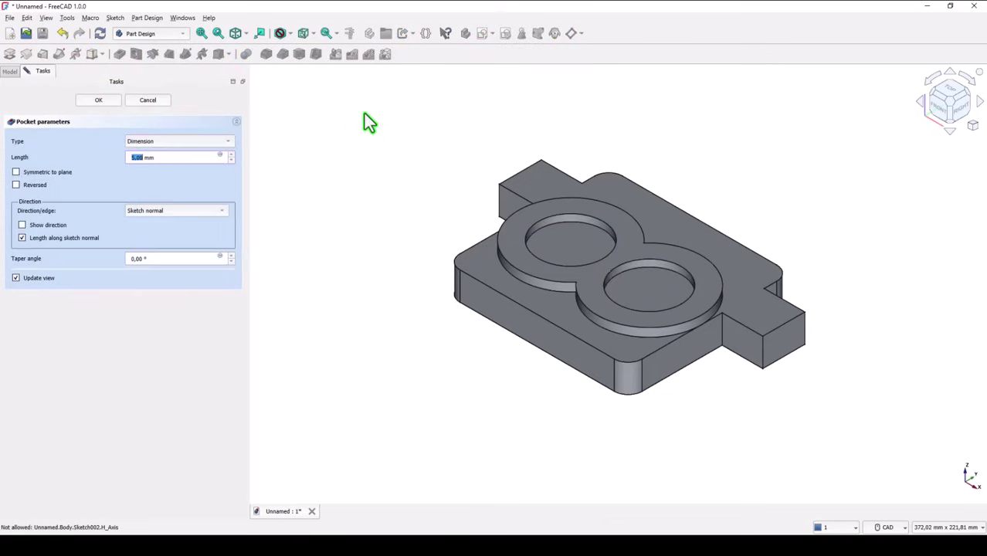
left_click_drag(173, 159, 114, 174)
type("15")
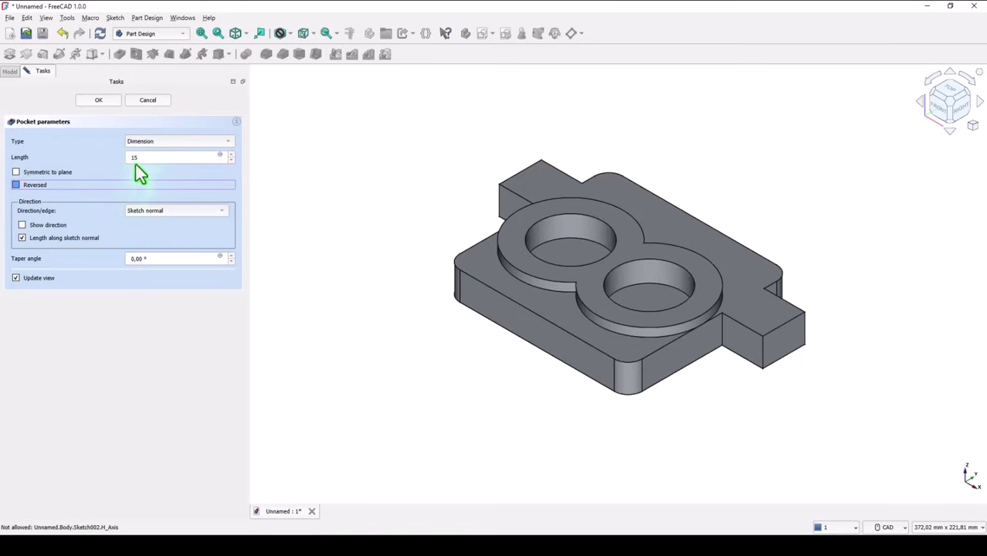
left_click(98, 100)
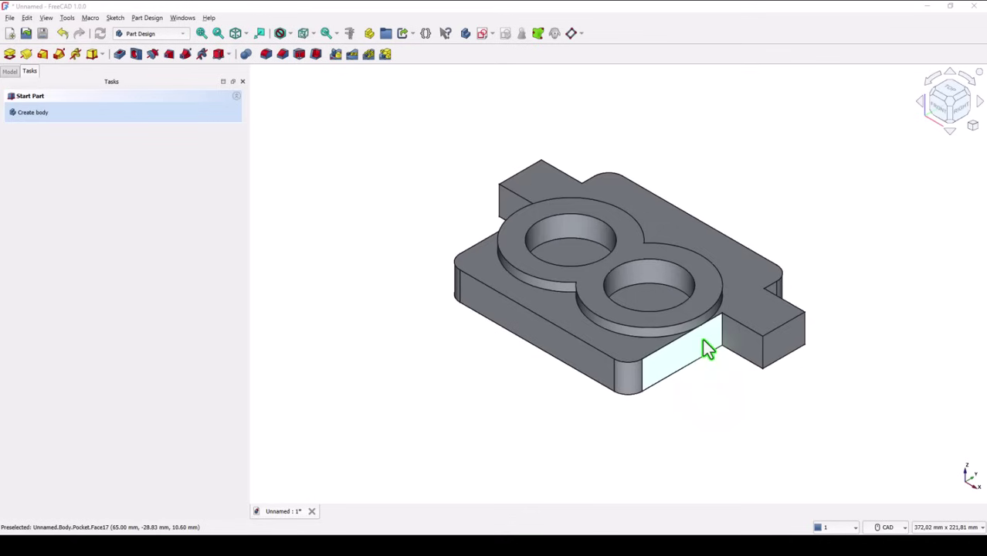
Select the plate's long front side face as the base for the next sketch.
left_click(691, 353)
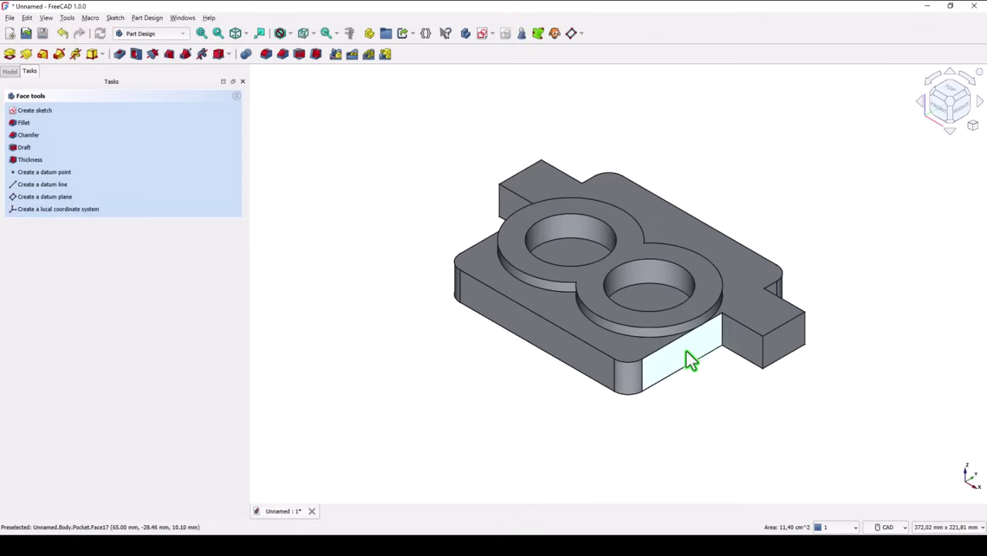
Start a sketch on the side face, referencing the plate's vertical edge.
left_click(481, 34)
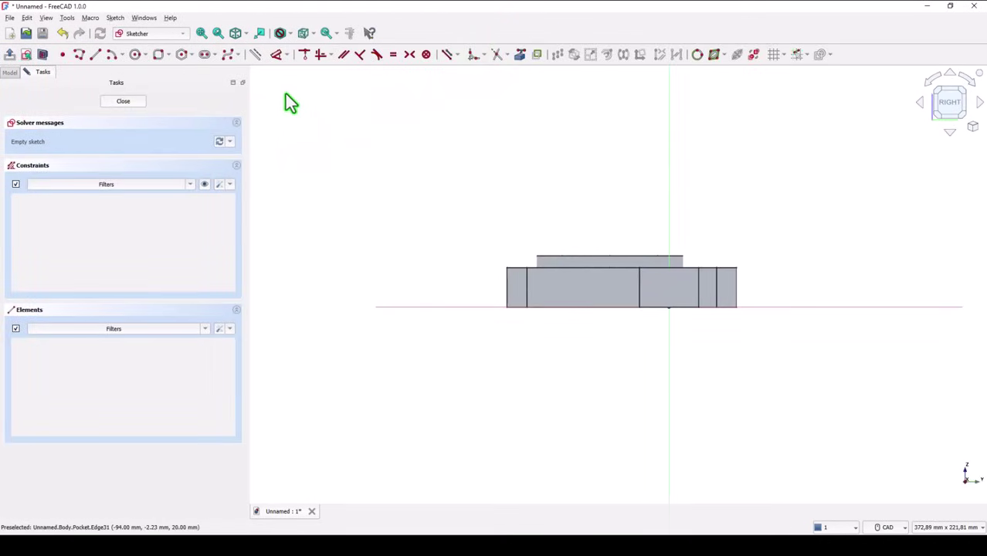
left_click(520, 54)
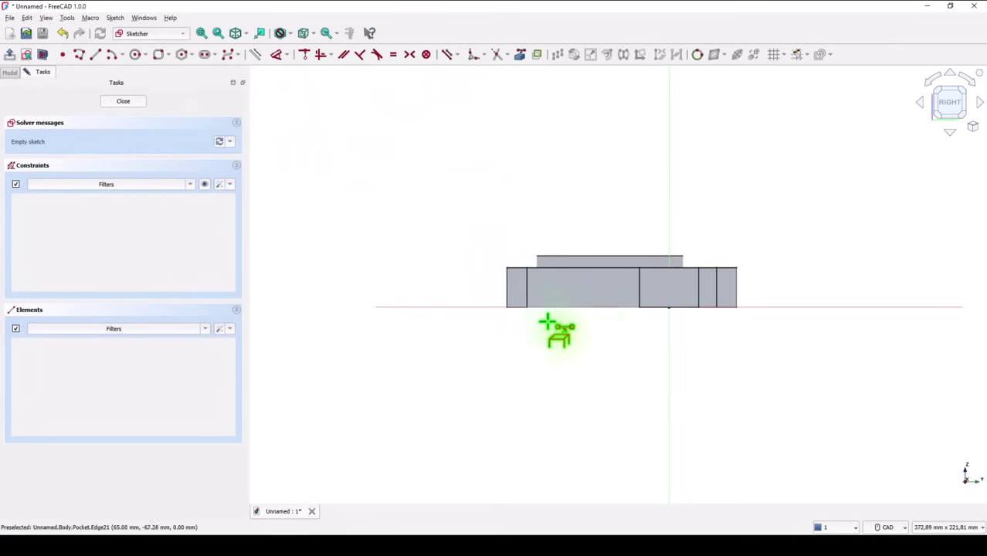
left_click(639, 292)
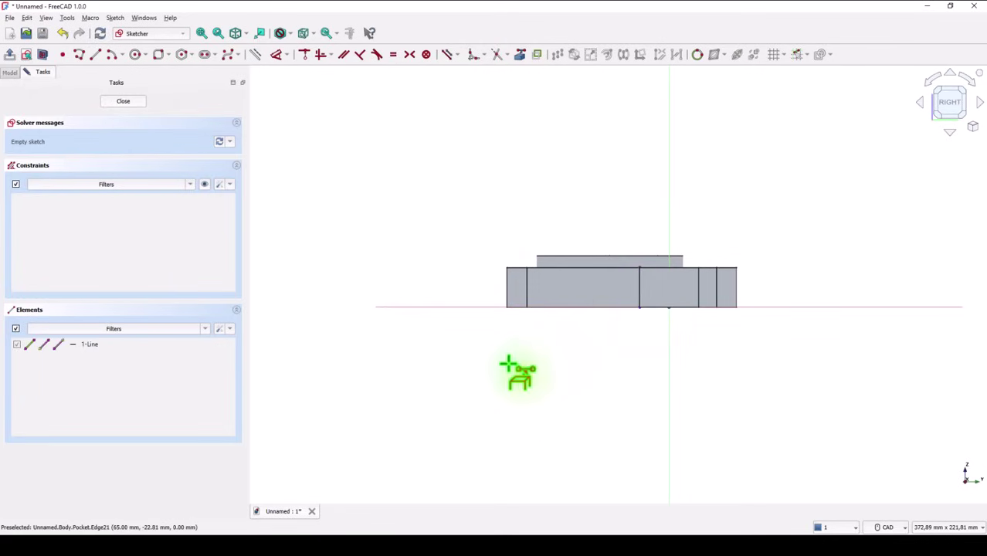
Draw a 32 × 11 mm rectangle anchored at the referenced edge's end.
left_click(169, 56)
left_click(176, 69)
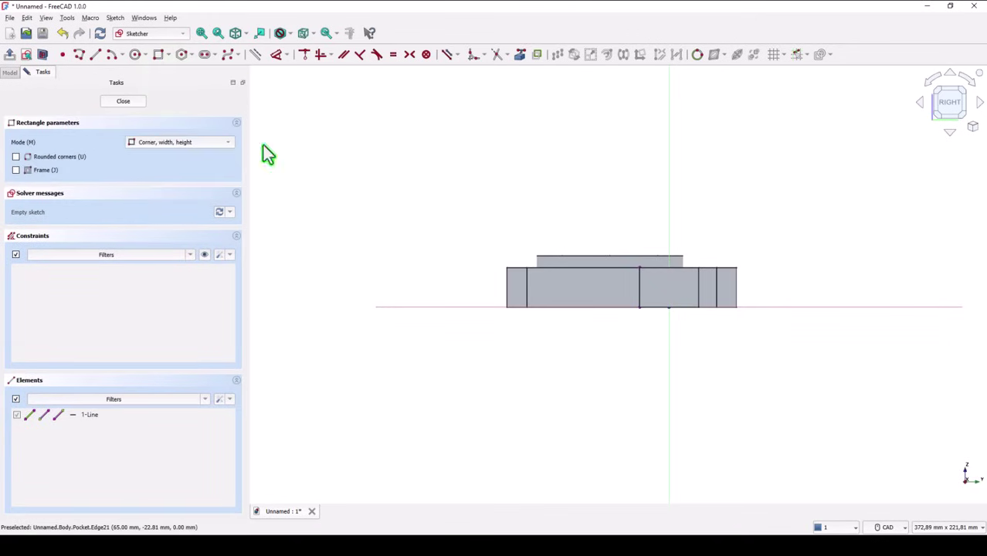
left_click(639, 308)
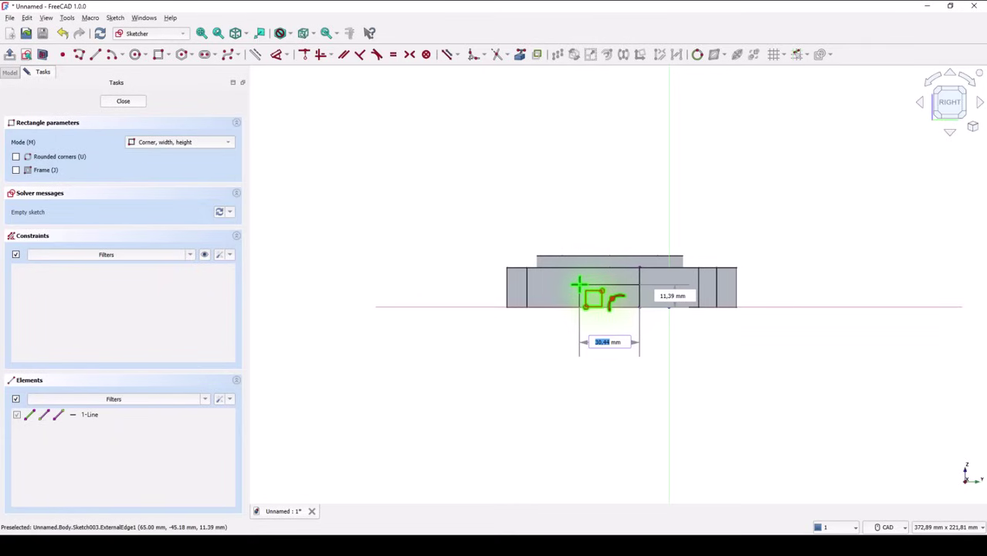
key("Return")
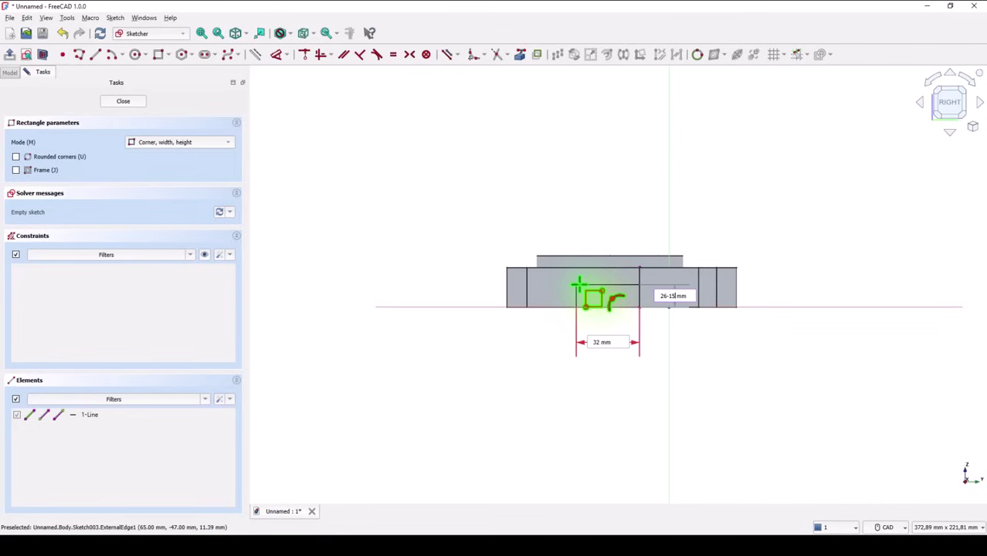
key("Return")
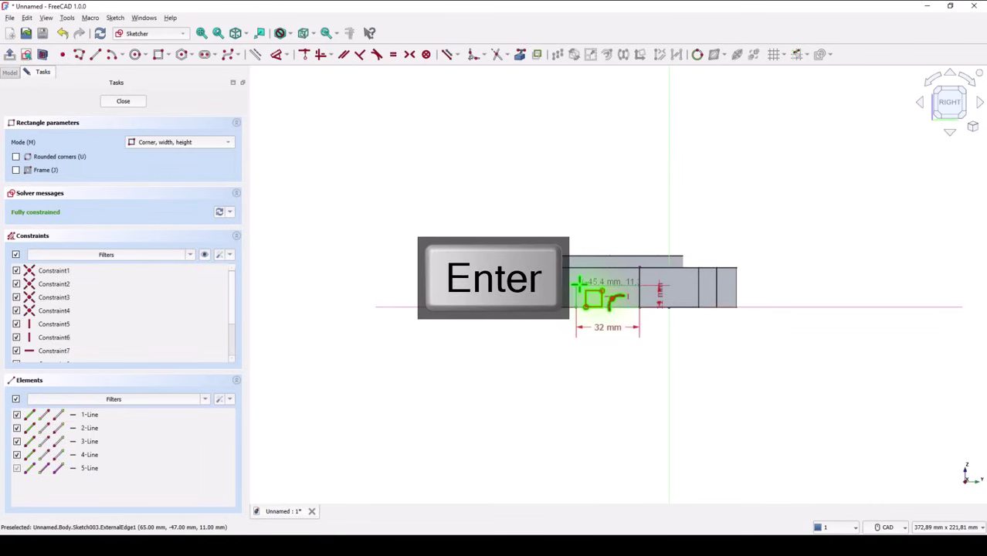
right_click(477, 164)
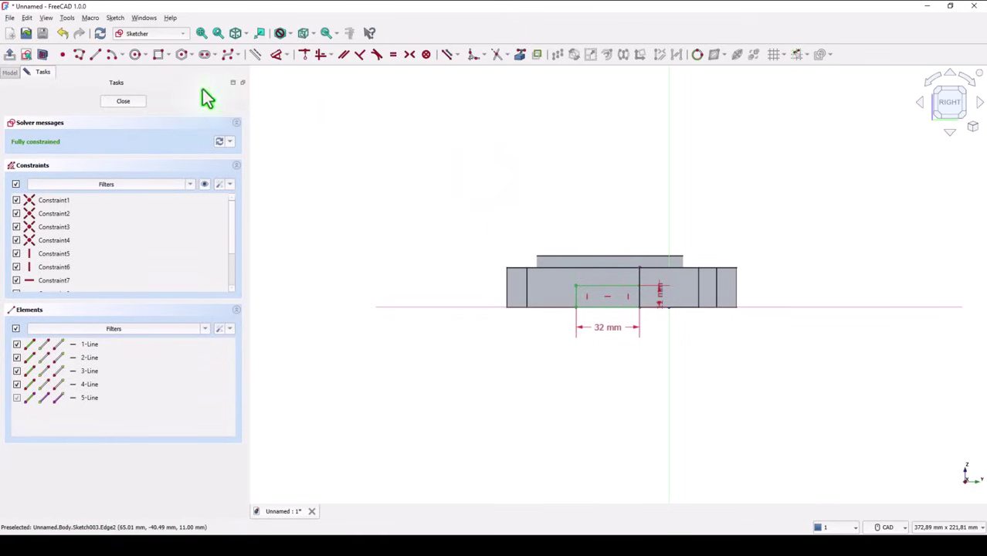
Close the sketch and pocket the rectangle Through all as an underside slot.
left_click(133, 105)
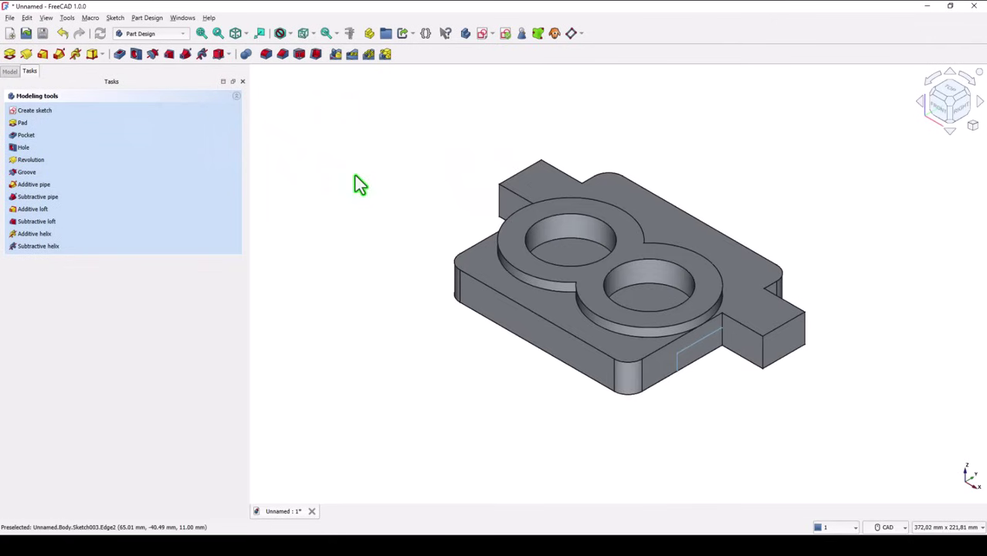
left_click(119, 53)
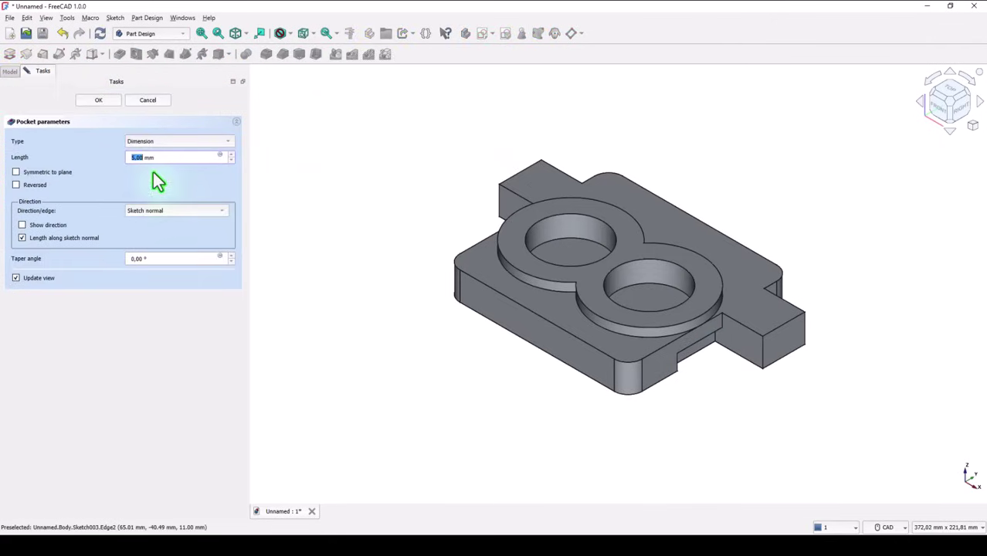
left_click(143, 142)
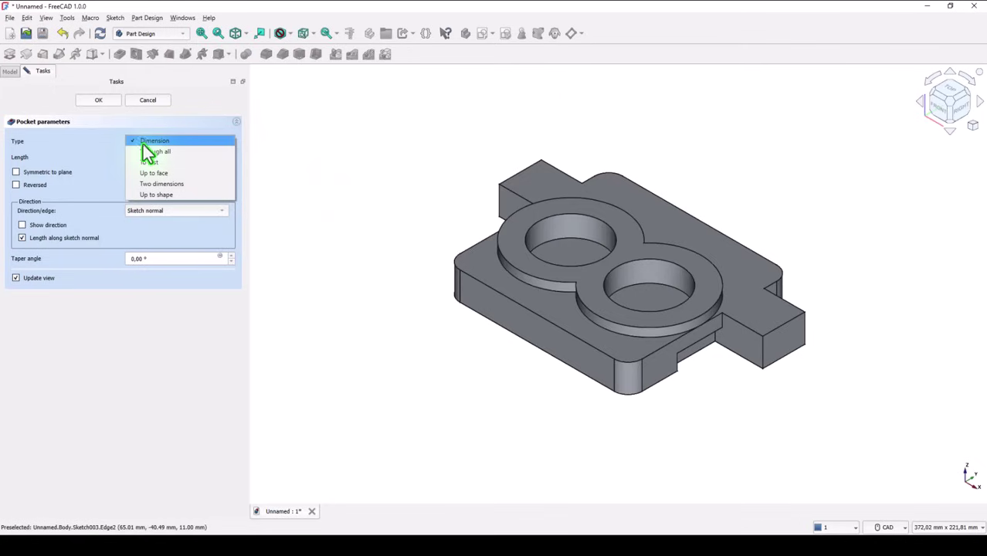
left_click(153, 152)
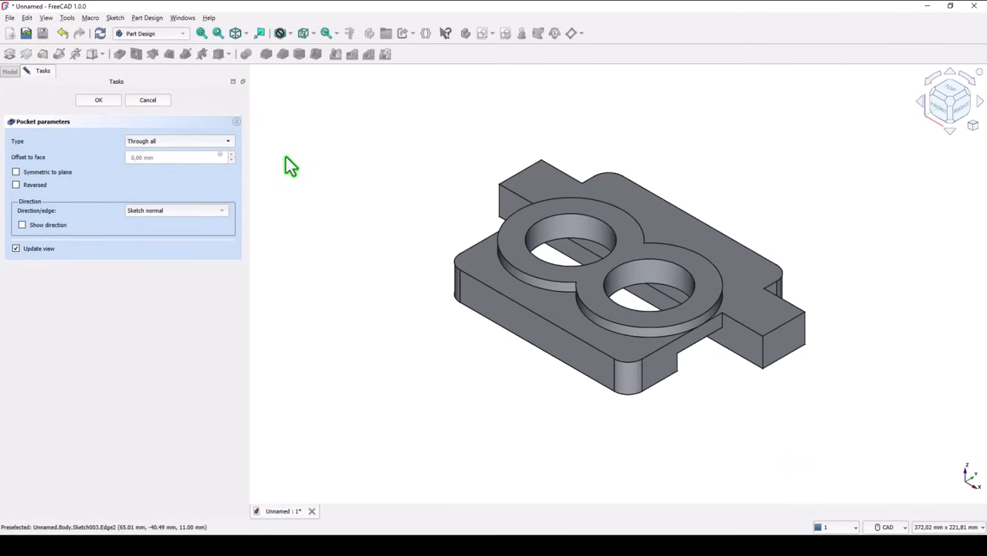
left_click(116, 101)
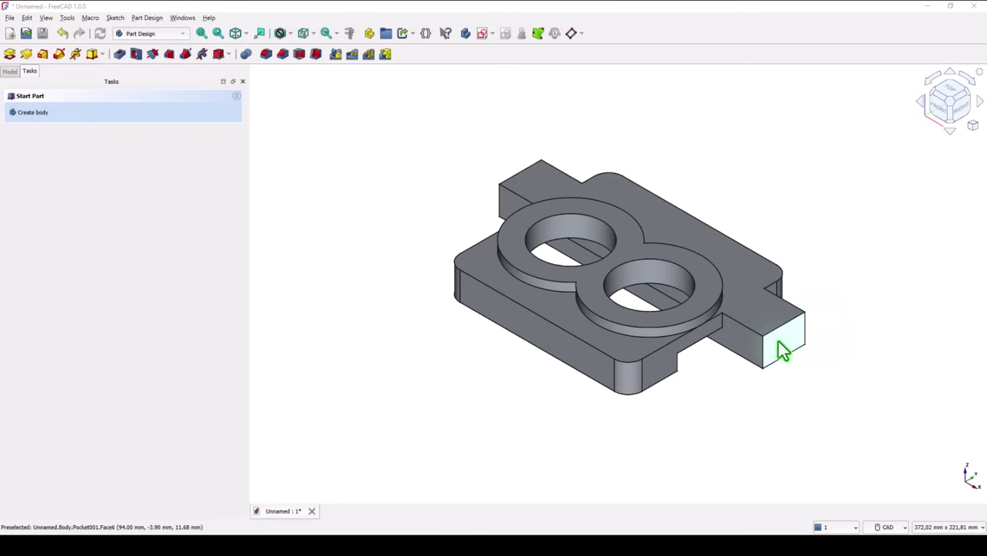
Select the right-hand tab's end face as the base for the next sketch.
left_click(780, 349)
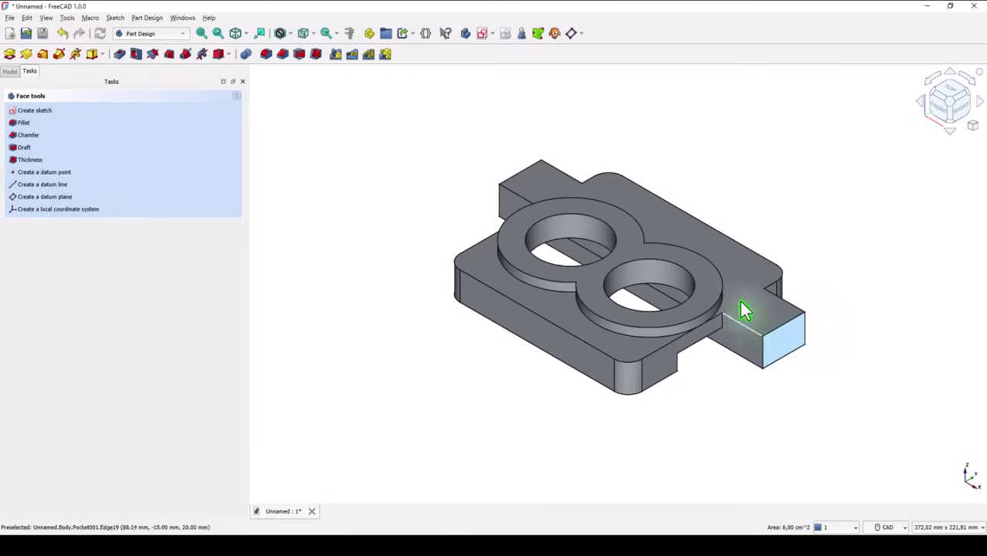
Start a sketch on the tab's end face, referencing the part's bottom edge.
left_click(481, 35)
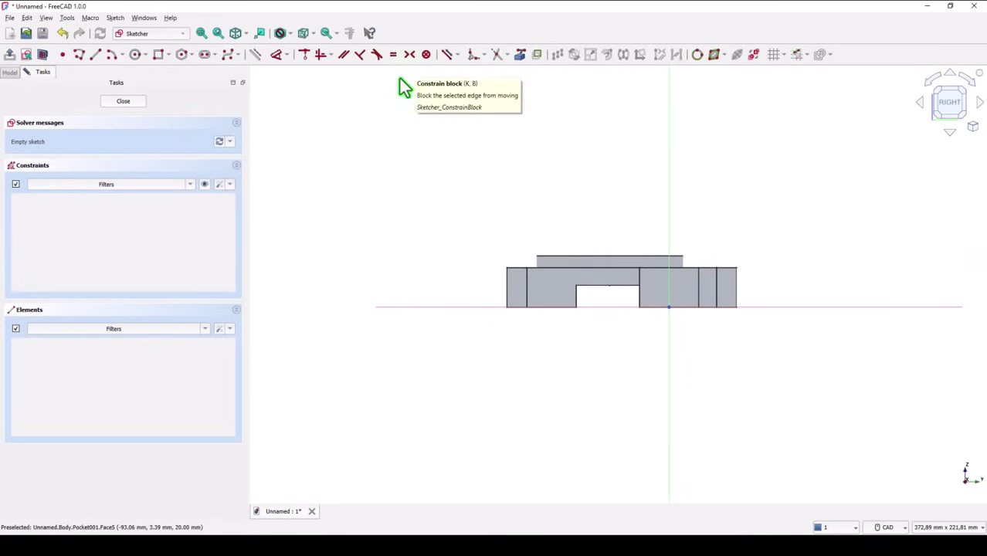
left_click(520, 55)
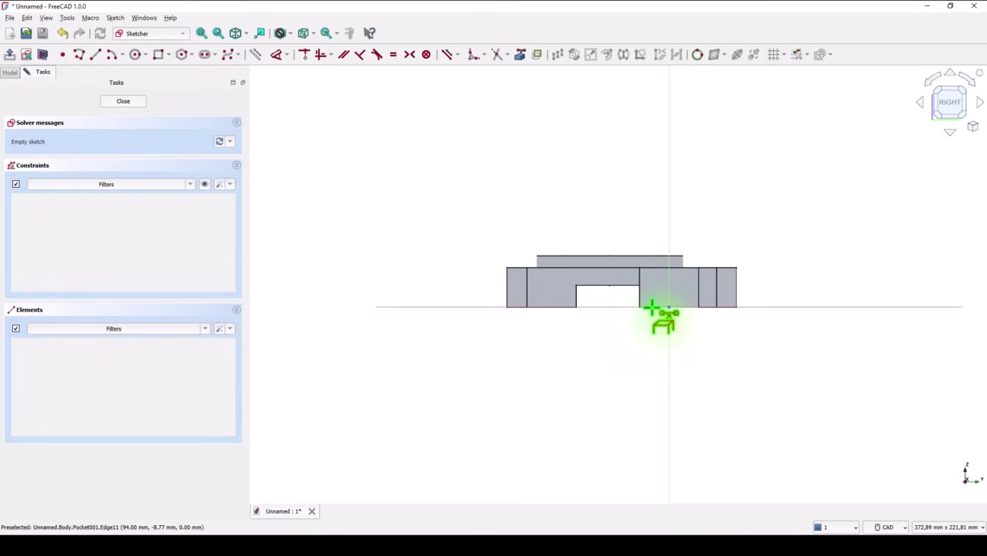
left_click(657, 308)
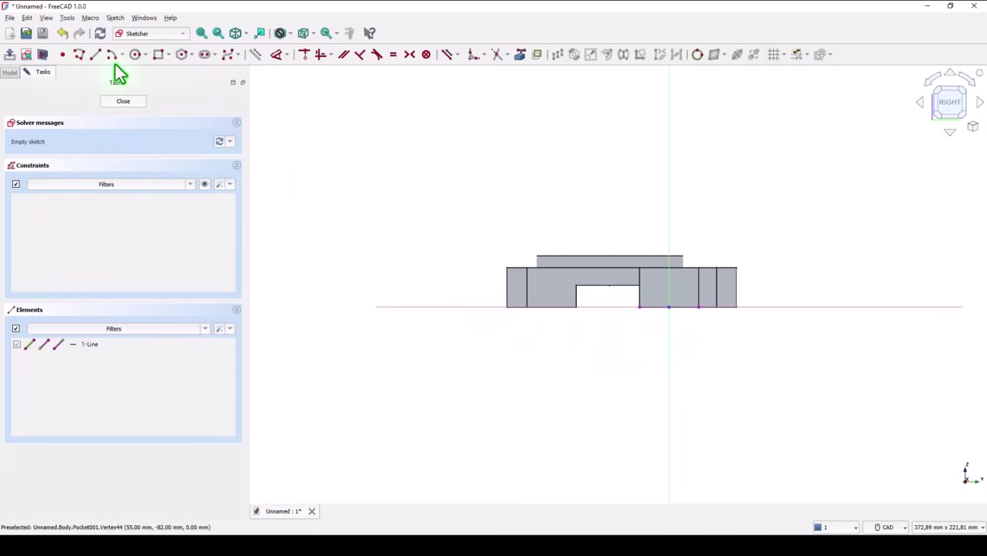
Draw a closed polyline arch: left side, semicircular top, right side and bottom edge.
left_click(79, 56)
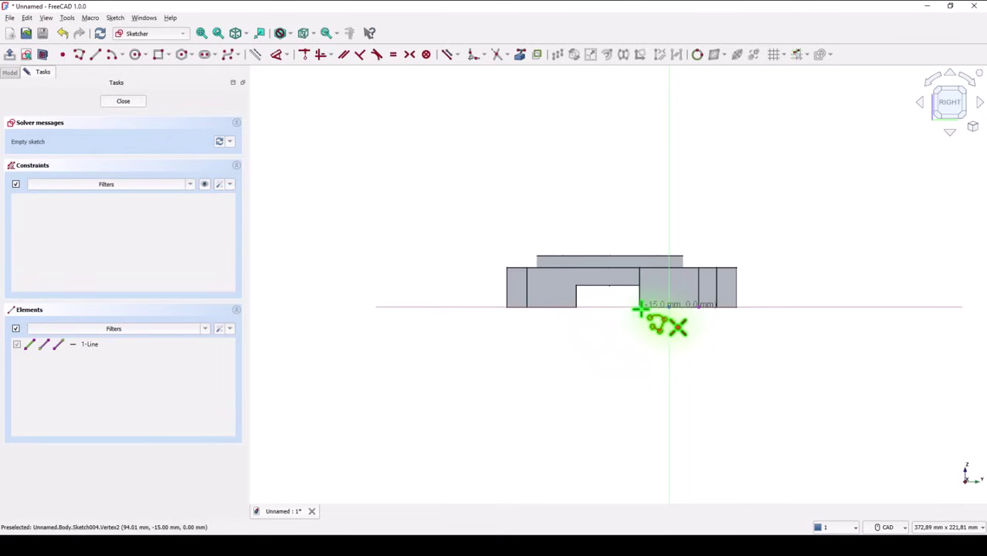
left_click(640, 306)
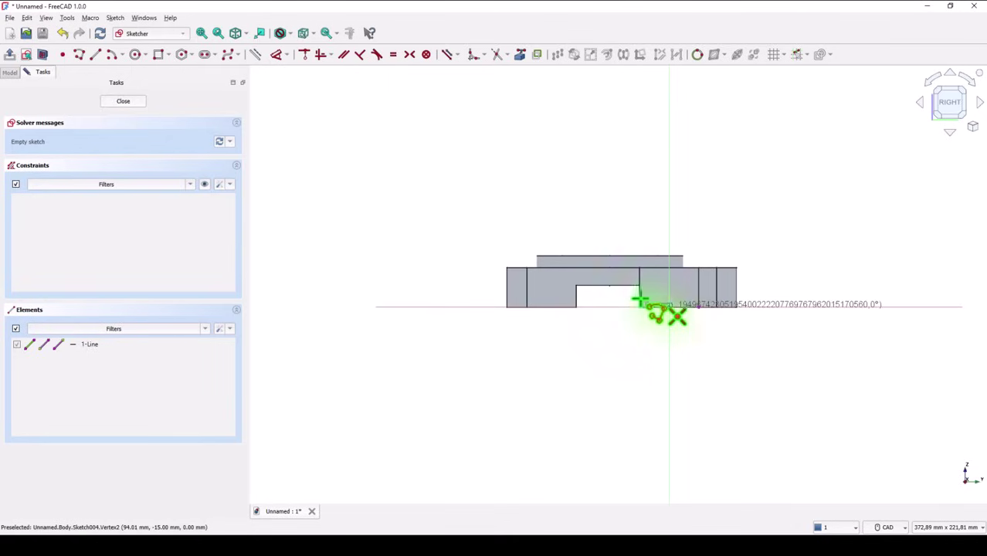
left_click(639, 192)
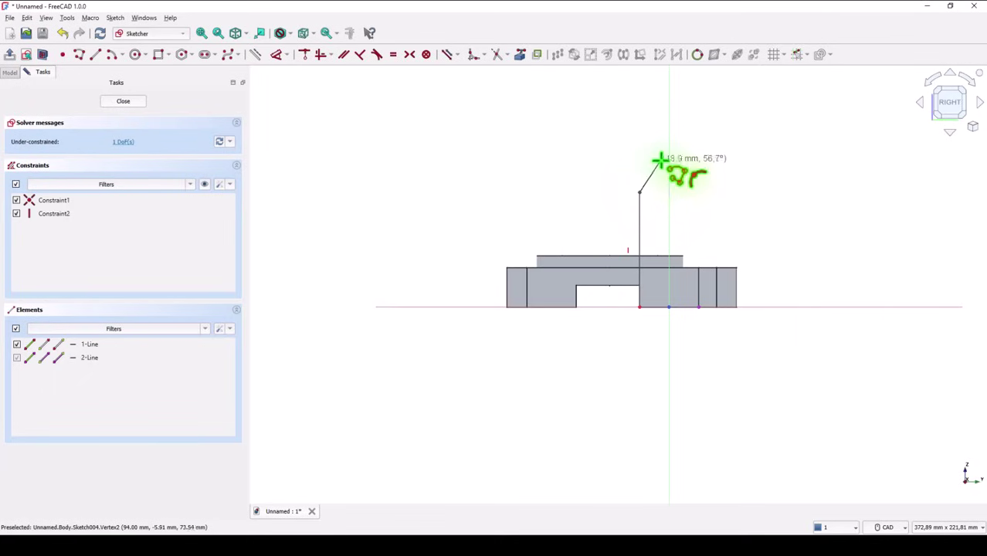
key("m")
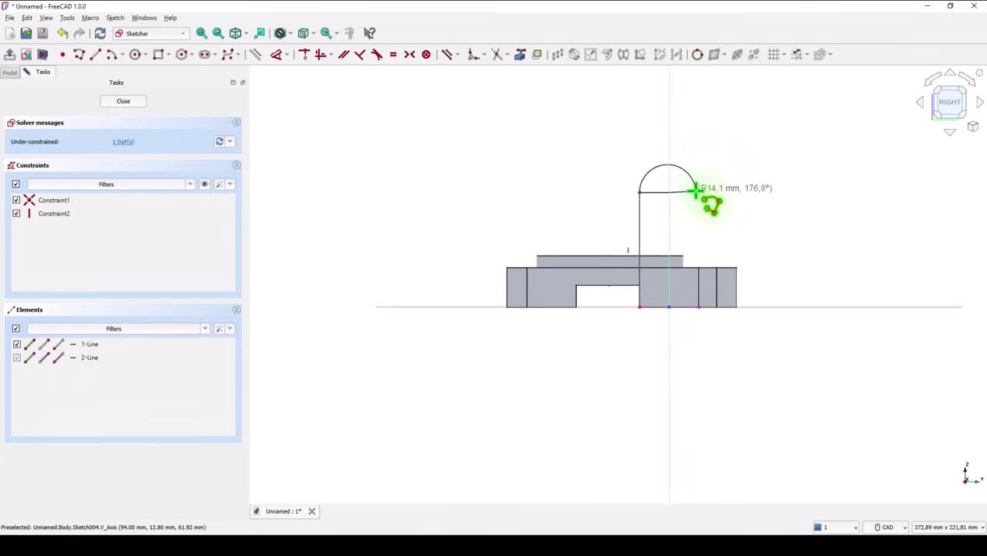
left_click(696, 189)
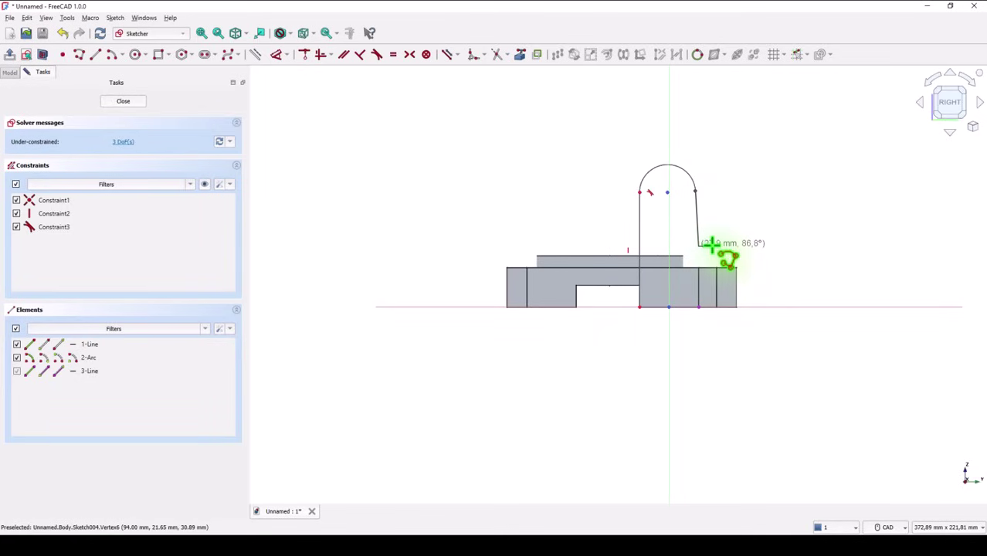
key("m")
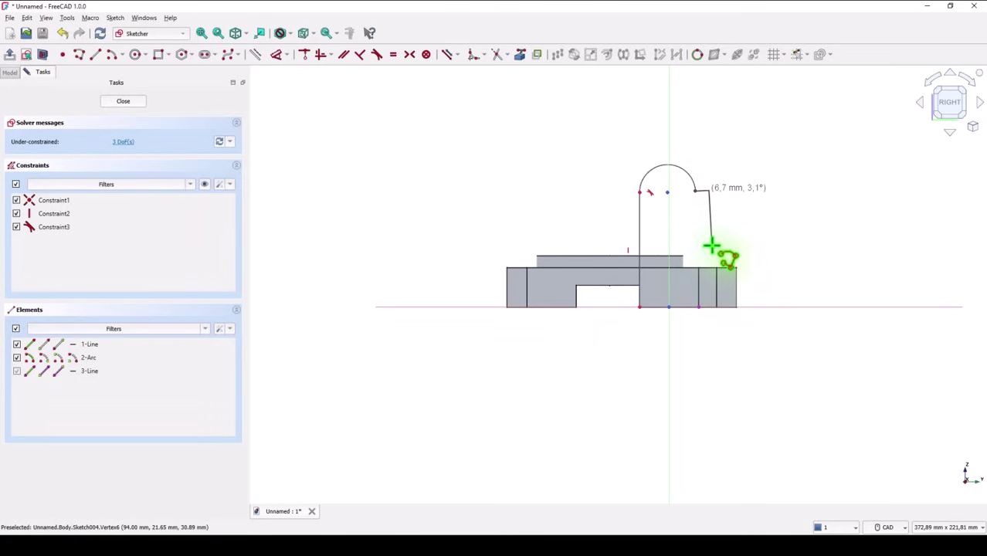
left_click(697, 306)
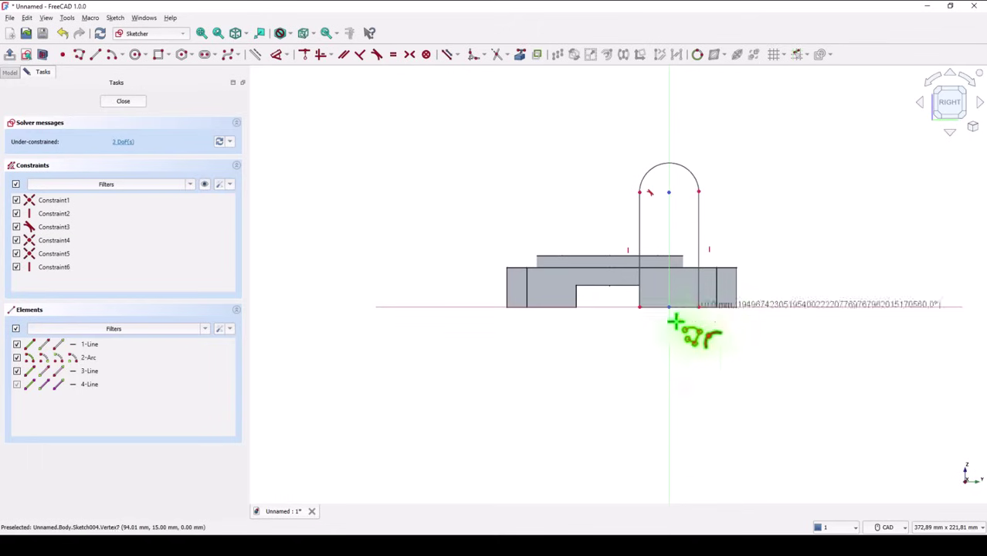
left_click(639, 307)
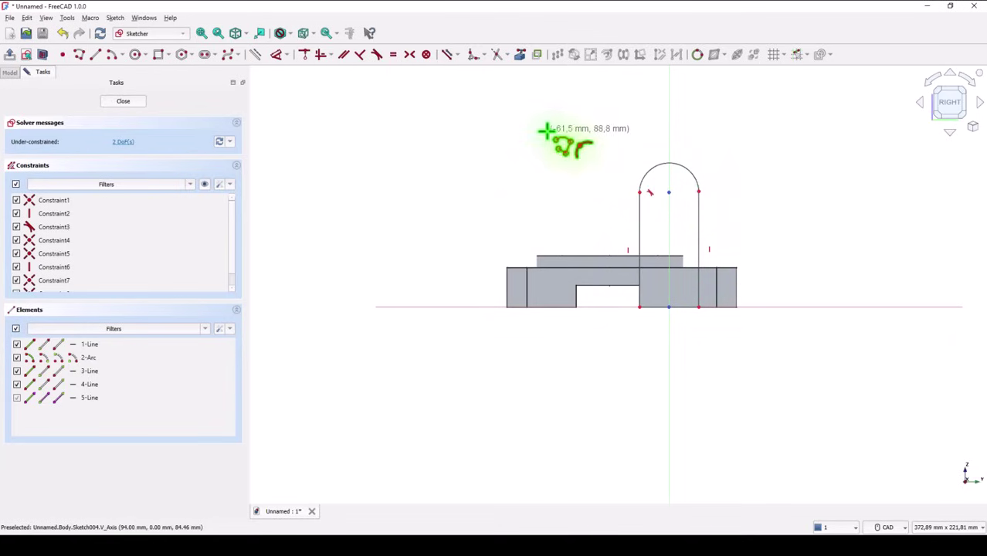
right_click(497, 109)
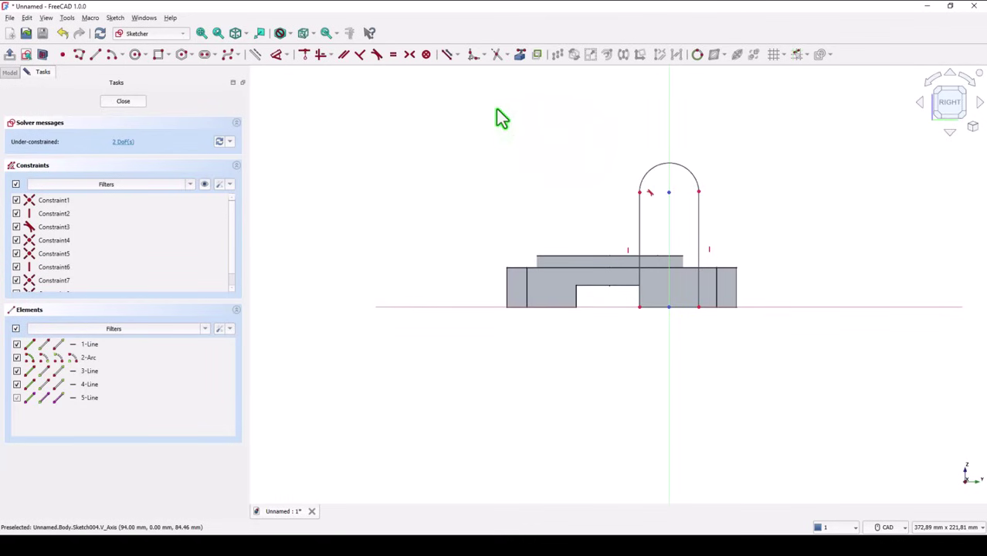
Make the arch's arc tangent to its right side line.
left_click(377, 54)
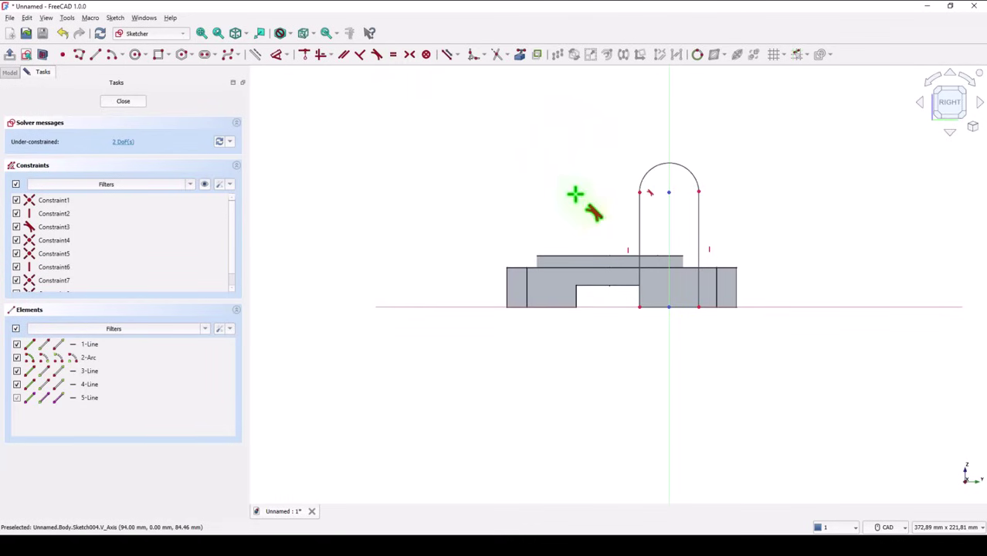
left_click(688, 176)
left_click(697, 213)
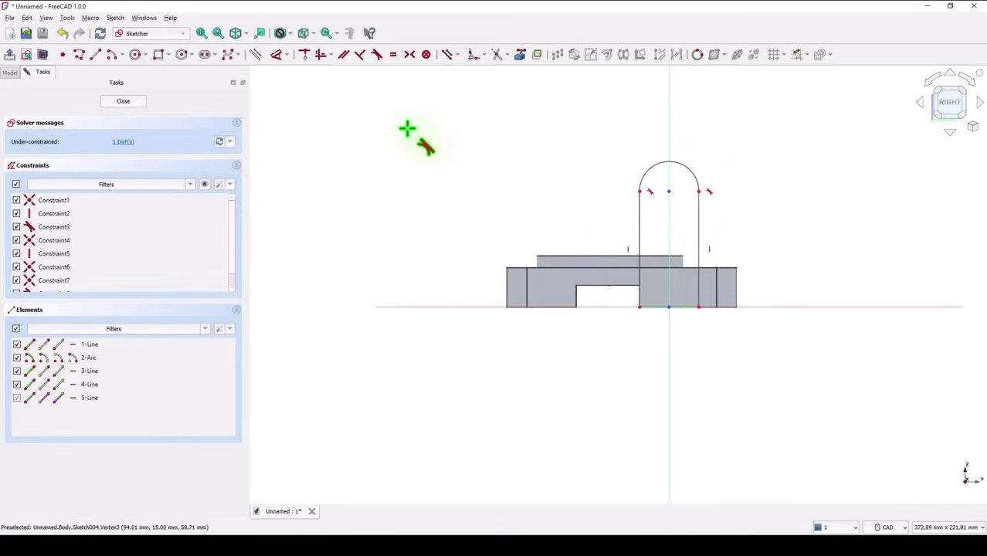
Dimension the right side line 43 mm tall to fully constrain the tab sketch.
left_click(274, 57)
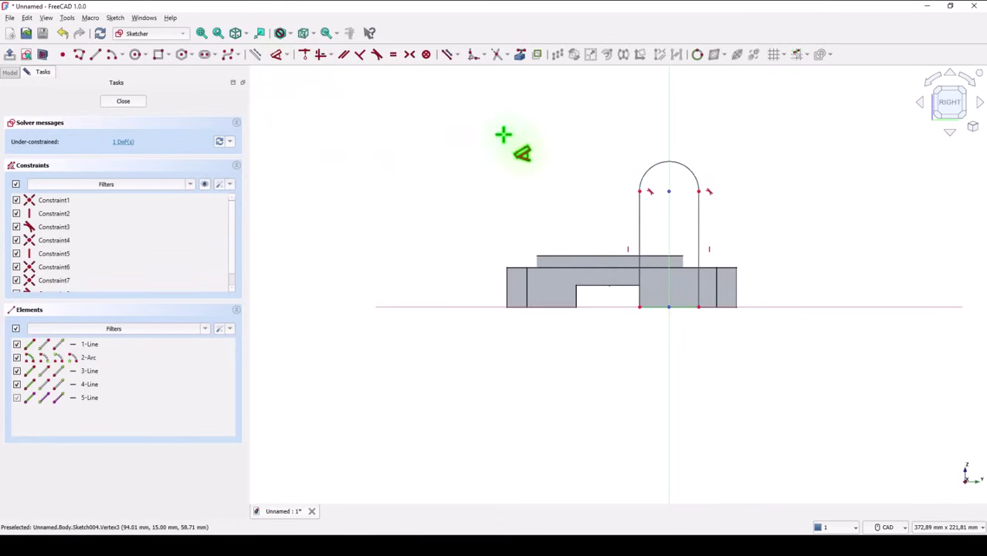
left_click(696, 229)
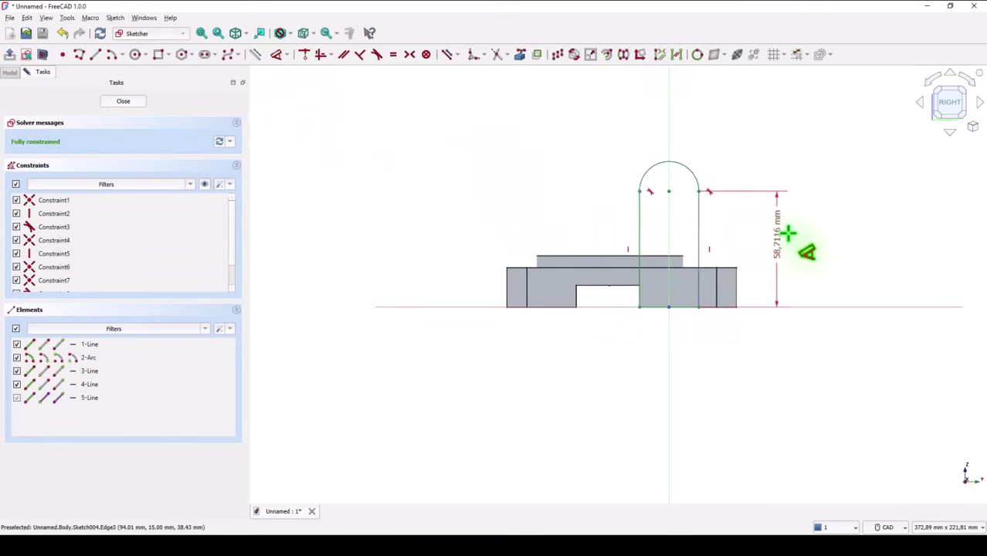
left_click(787, 231)
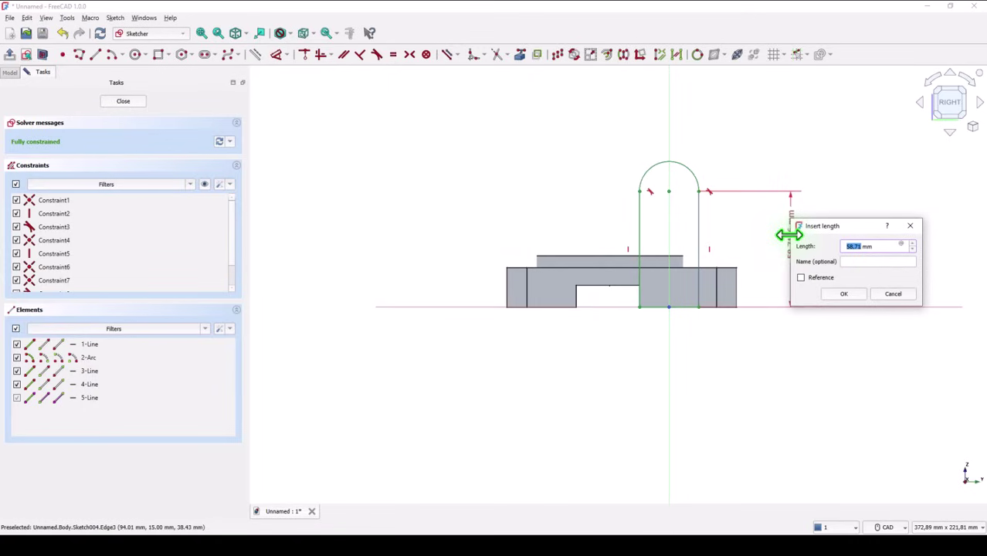
type("43")
key("Return")
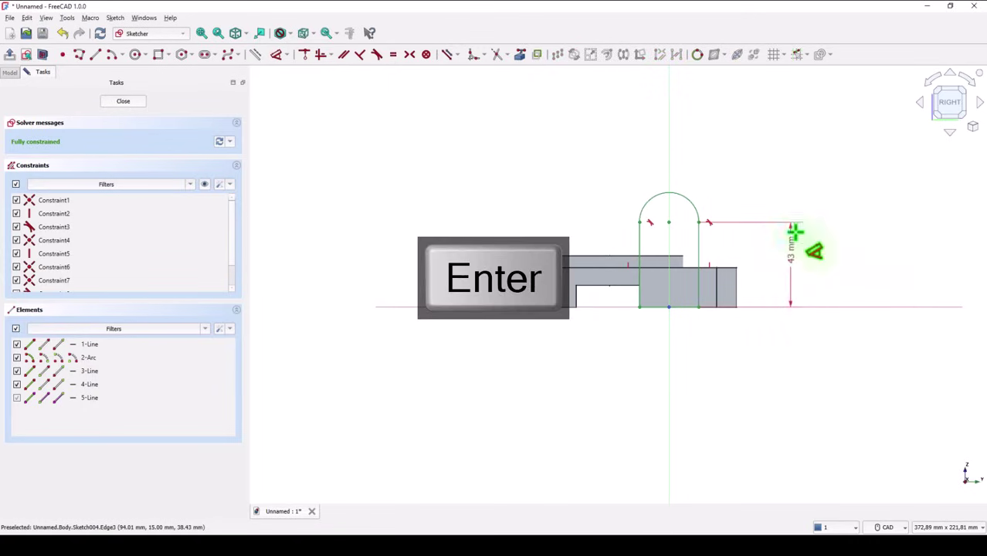
left_click(679, 195)
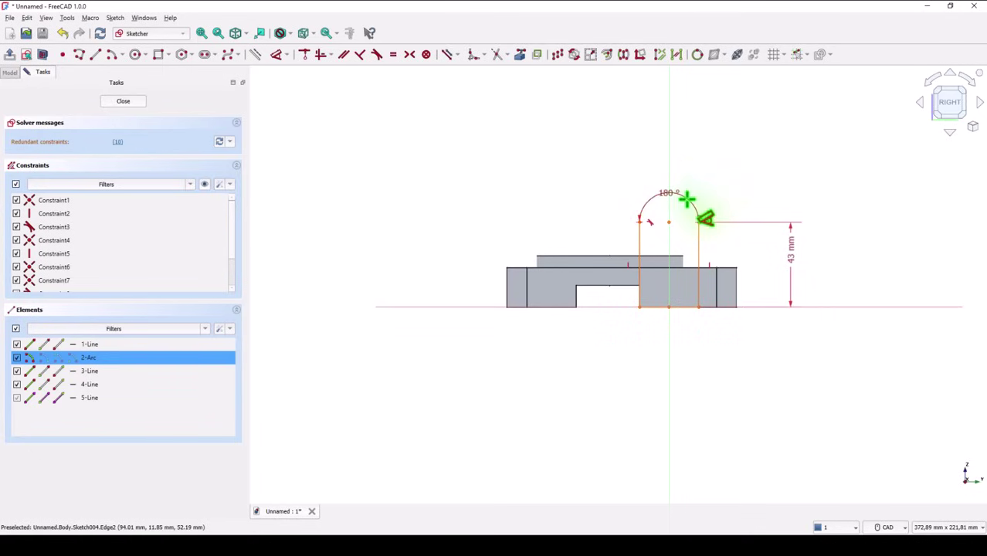
right_click(738, 196)
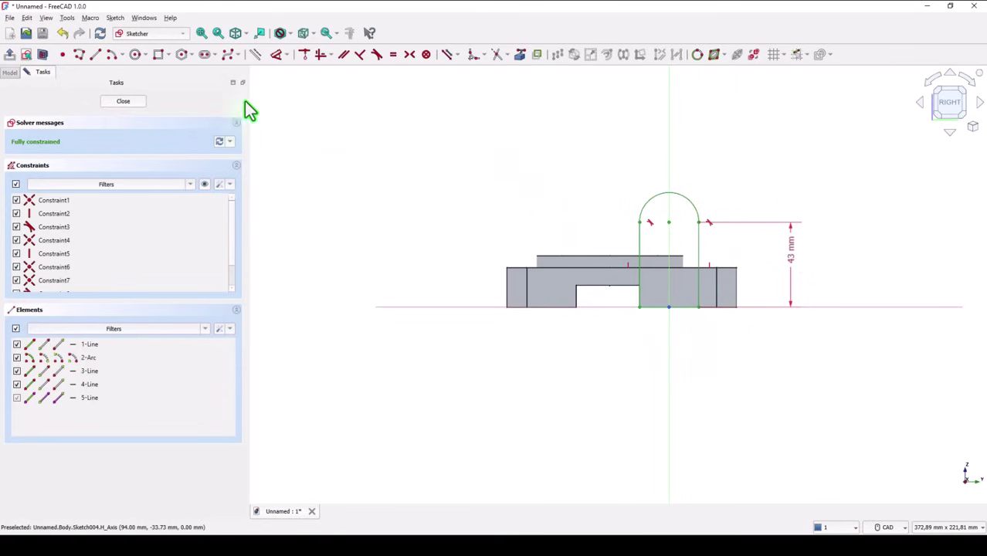
Close the sketch and pad the arch 10 mm in the reversed direction.
left_click(135, 101)
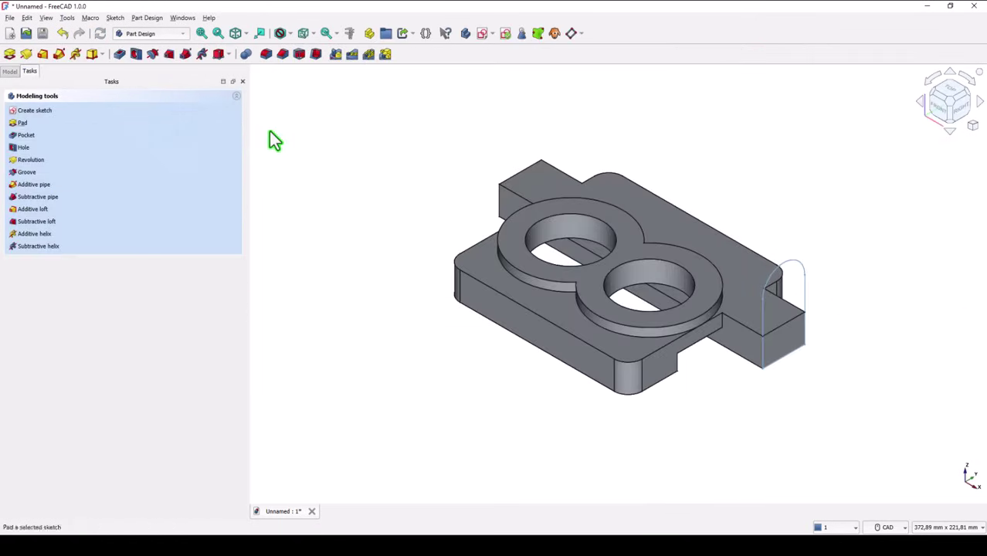
left_click(10, 54)
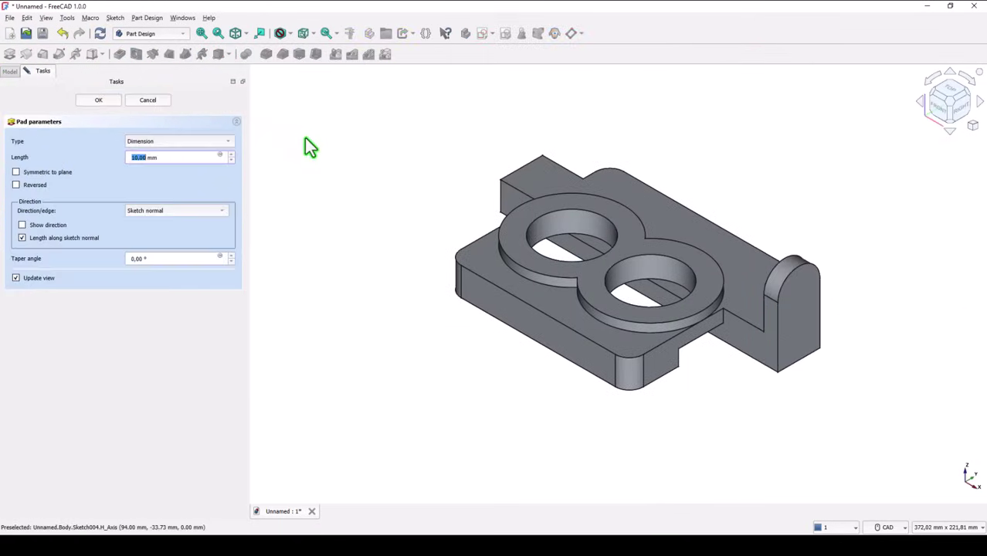
left_click(15, 188)
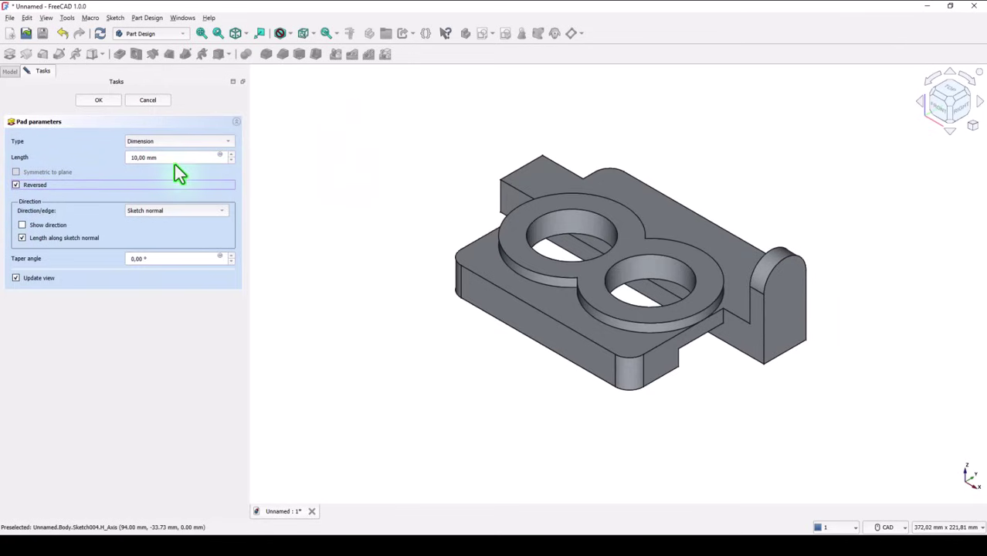
left_click_drag(176, 157, 103, 157)
type("1")
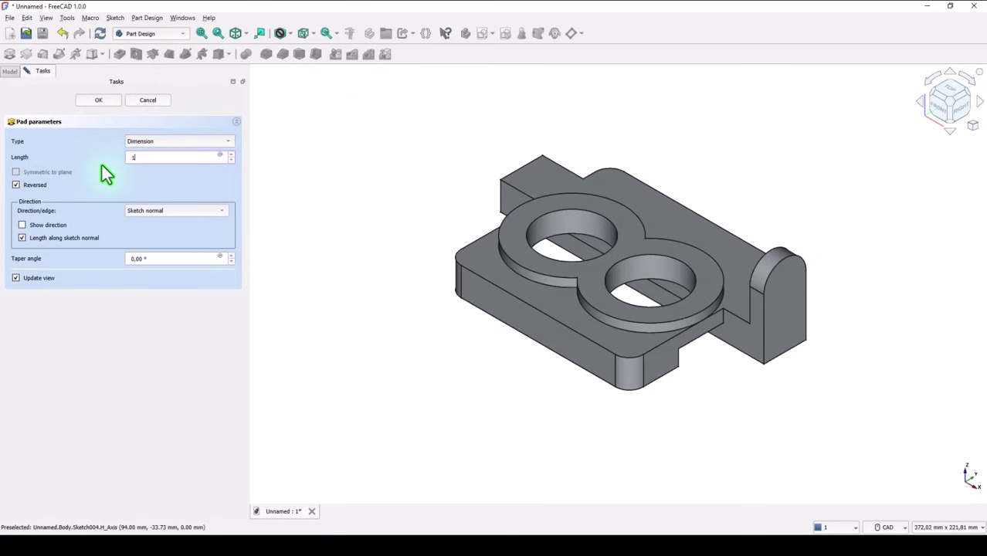
type("0")
key("Return")
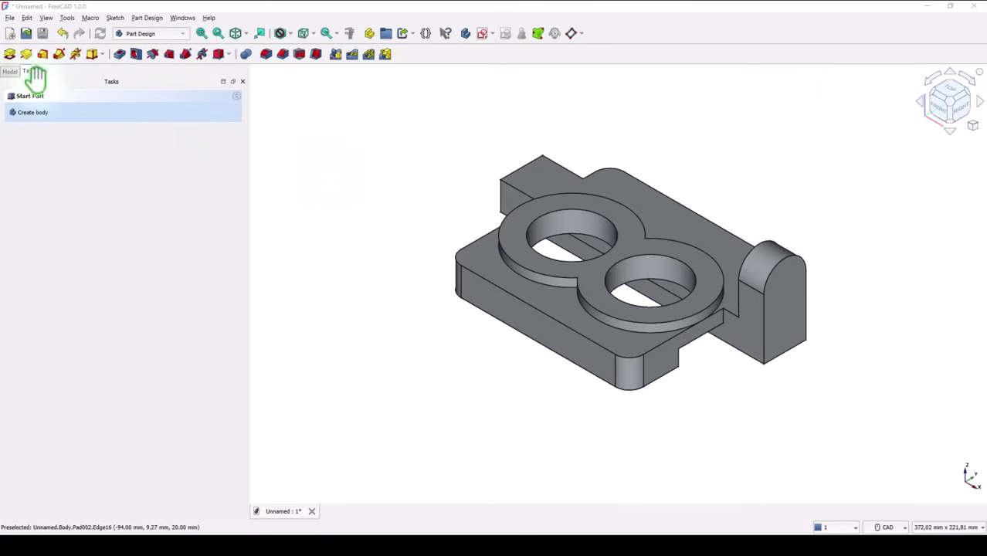
Mirror the tab feature Pad002 across the Base YZ plane.
left_click(9, 71)
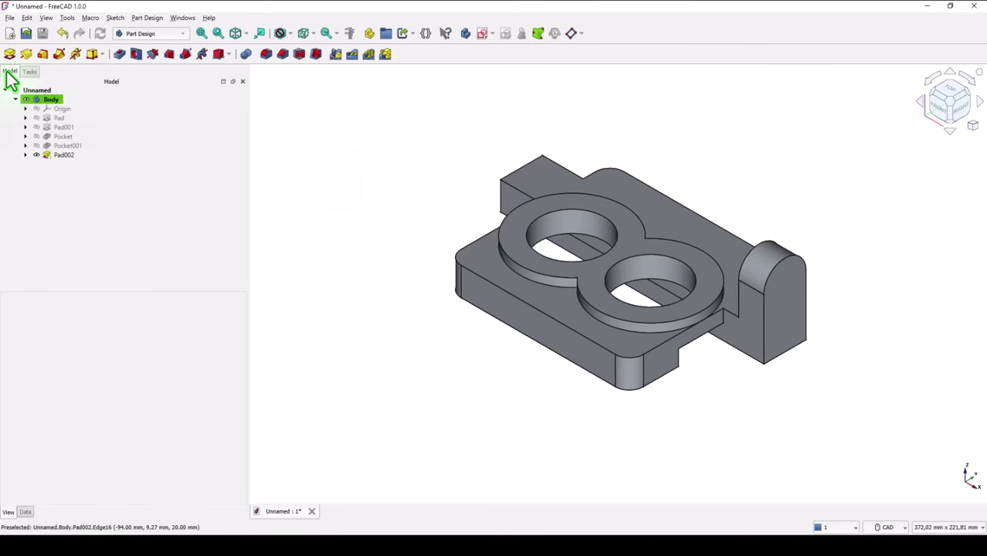
left_click(61, 155)
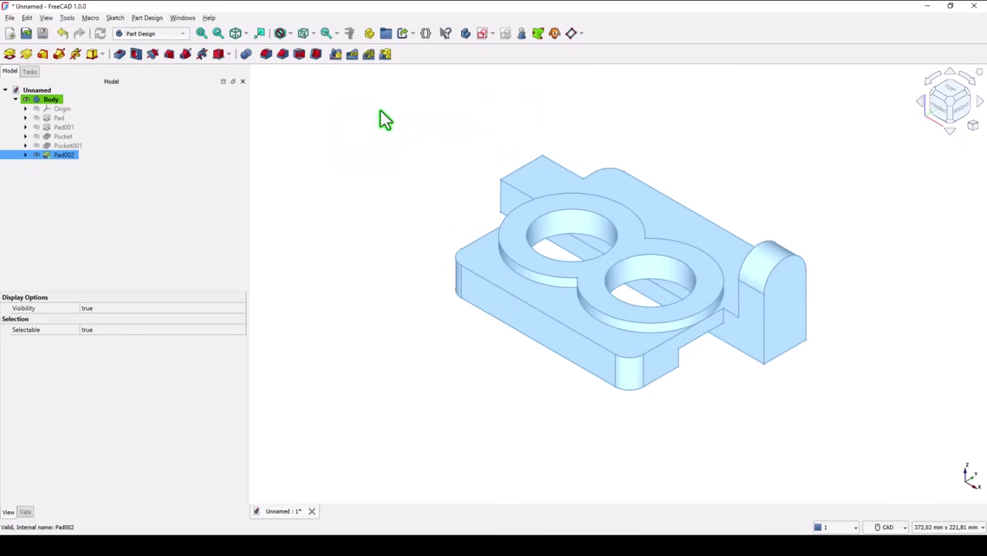
left_click(334, 56)
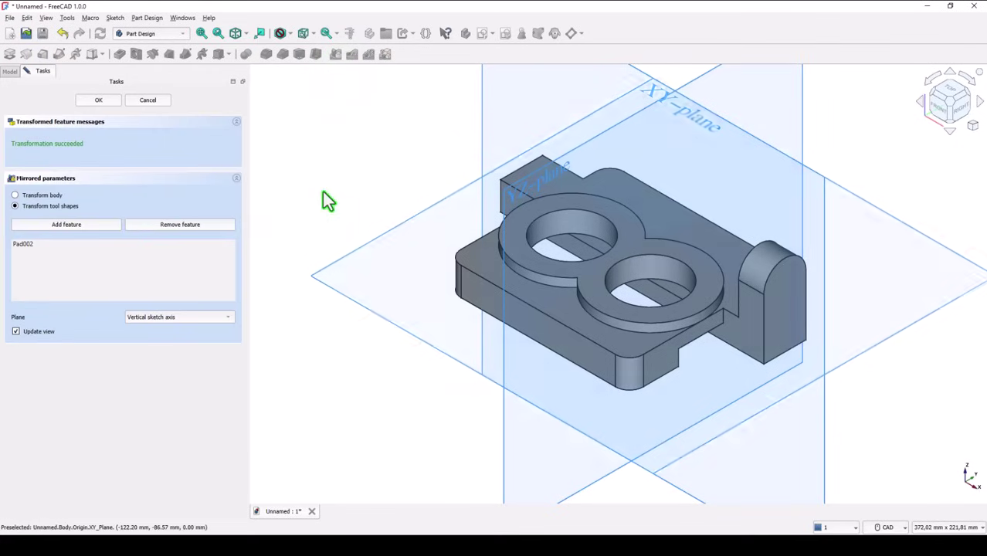
scroll(344, 183, "down", 3)
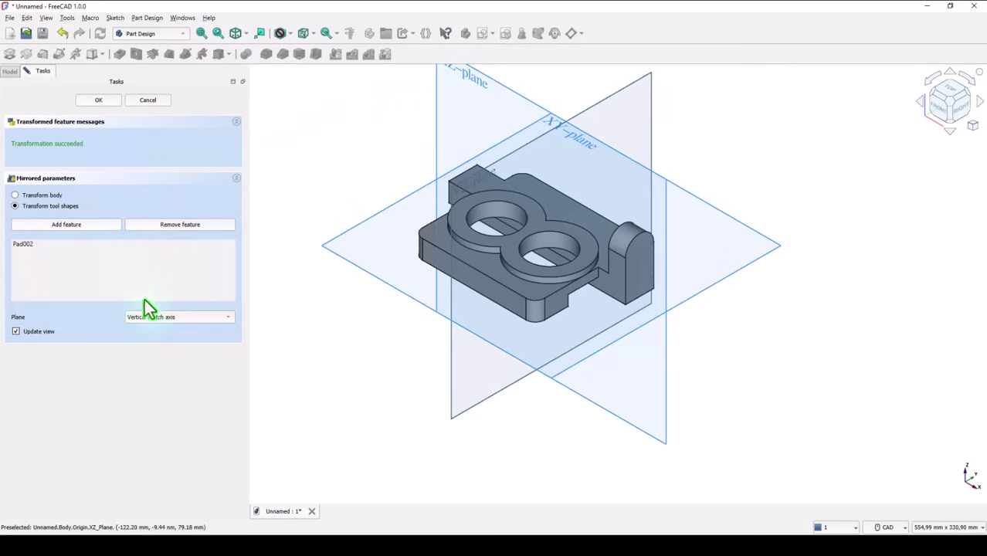
left_click(179, 318)
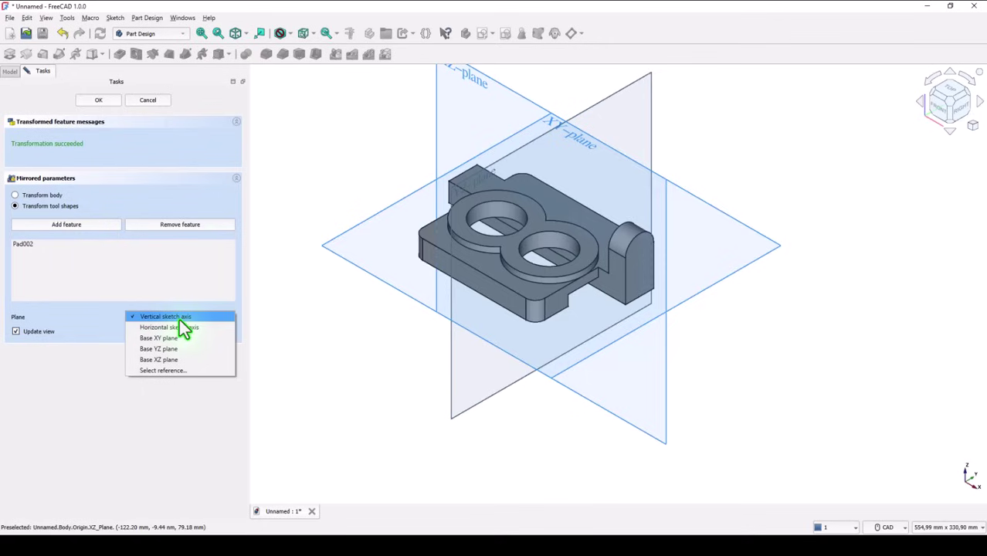
left_click(171, 359)
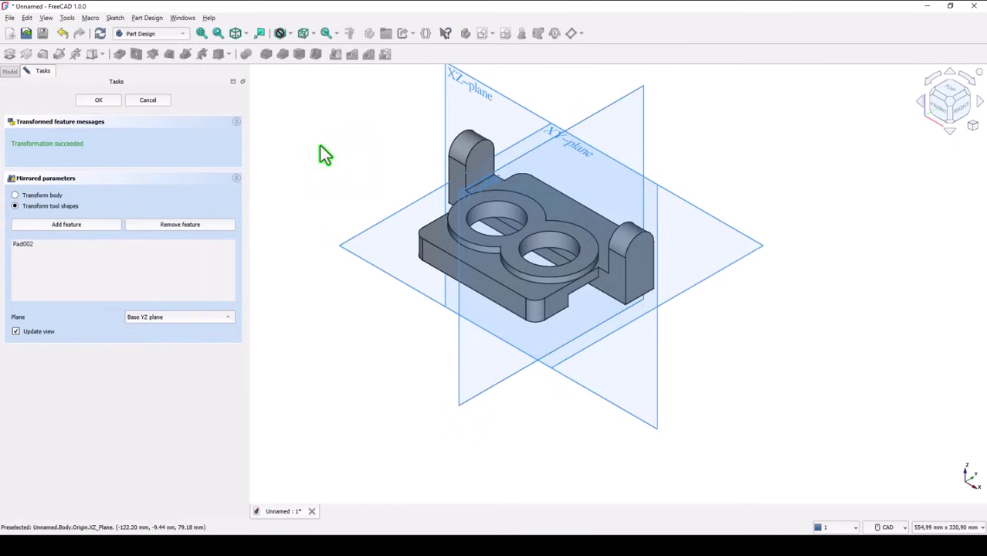
left_click(101, 99)
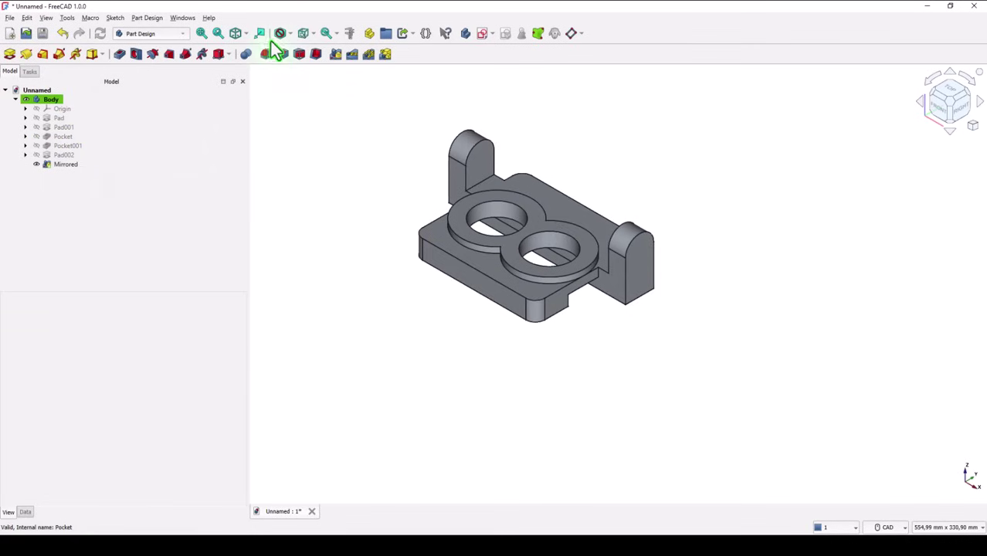
left_click(201, 35)
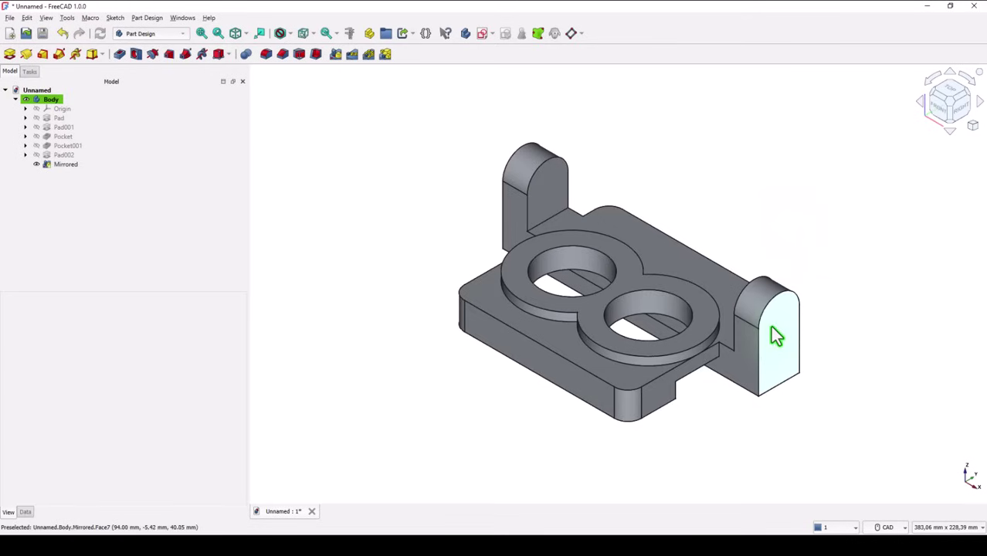
Sketch a circle on the right tab's end face, centred on its linked rounded-top arc.
left_click(772, 339)
left_click(482, 34)
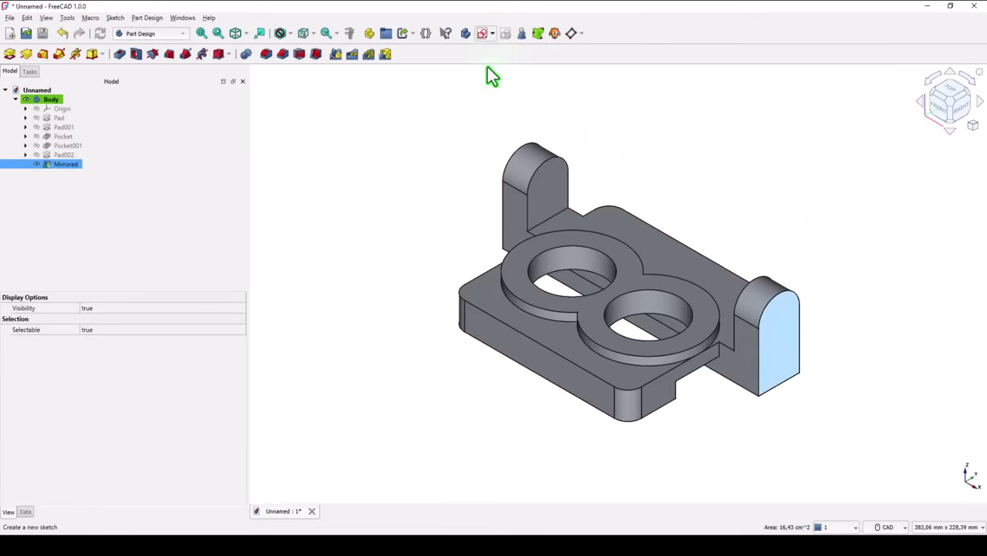
left_click(519, 57)
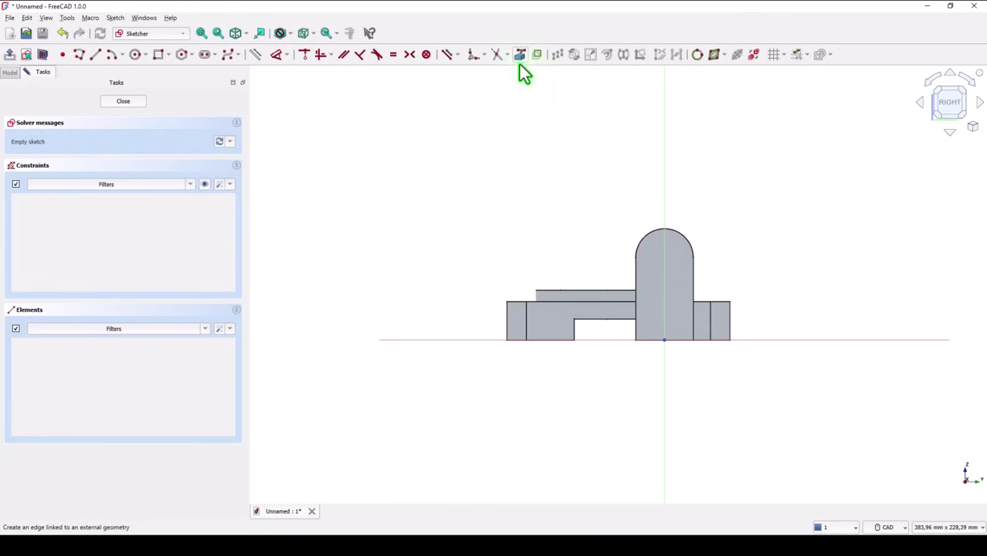
left_click(648, 233)
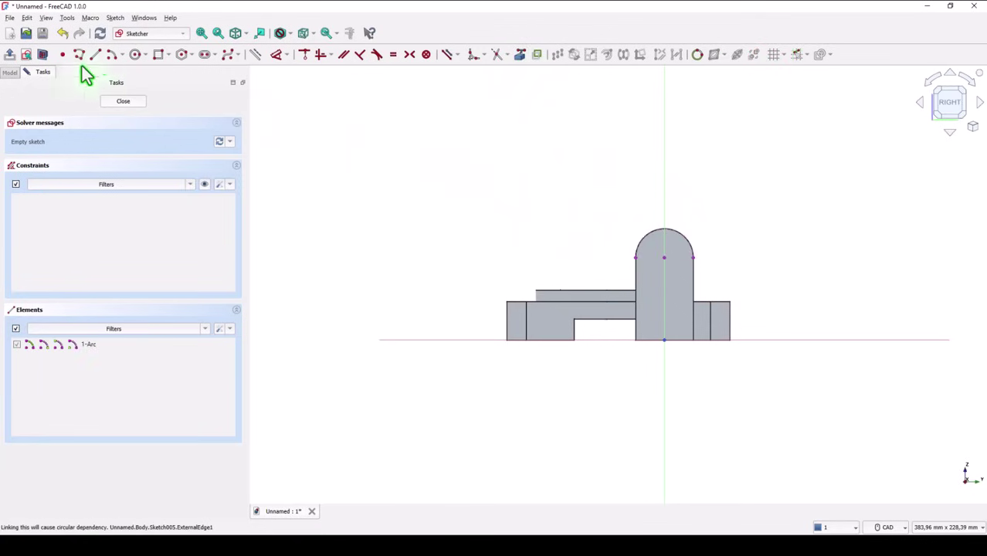
left_click(136, 56)
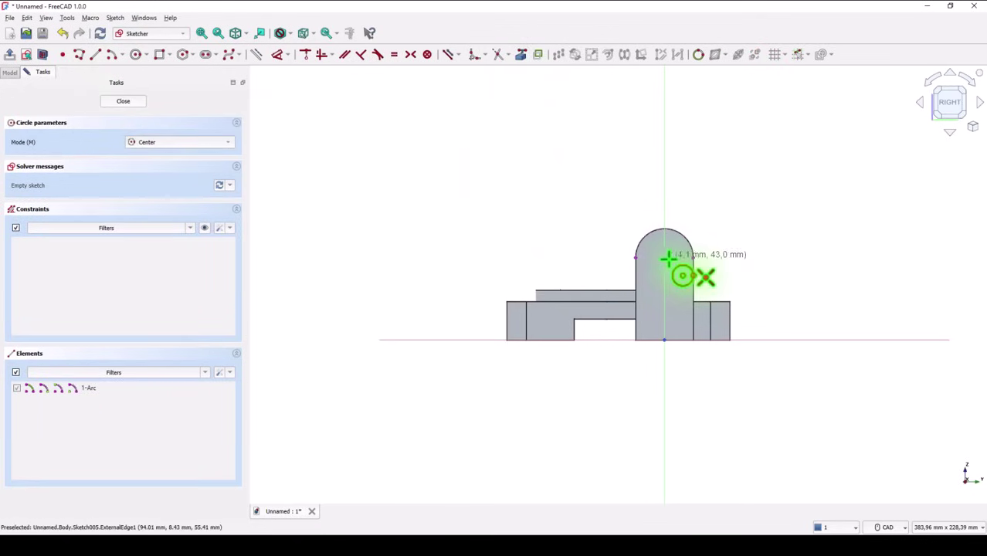
left_click(664, 256)
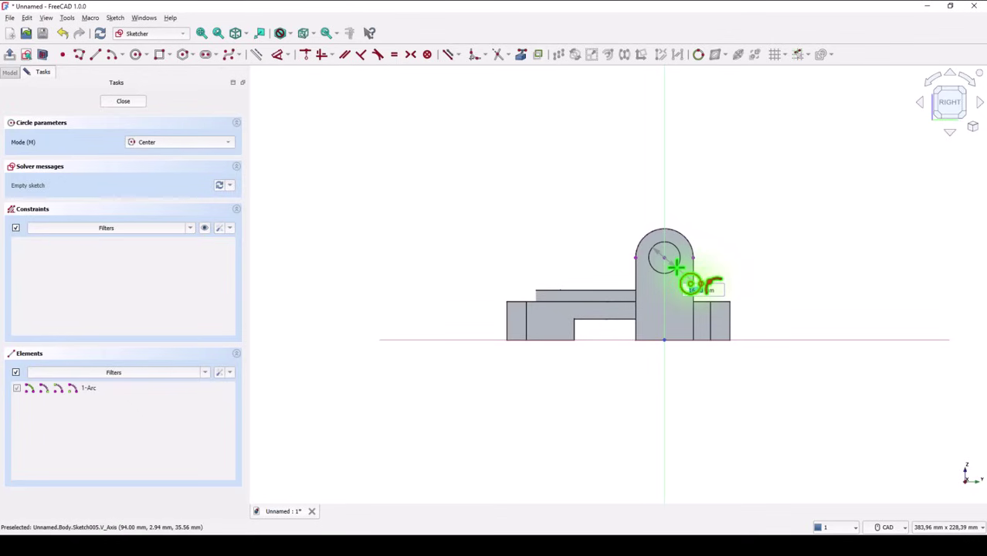
left_click(676, 267)
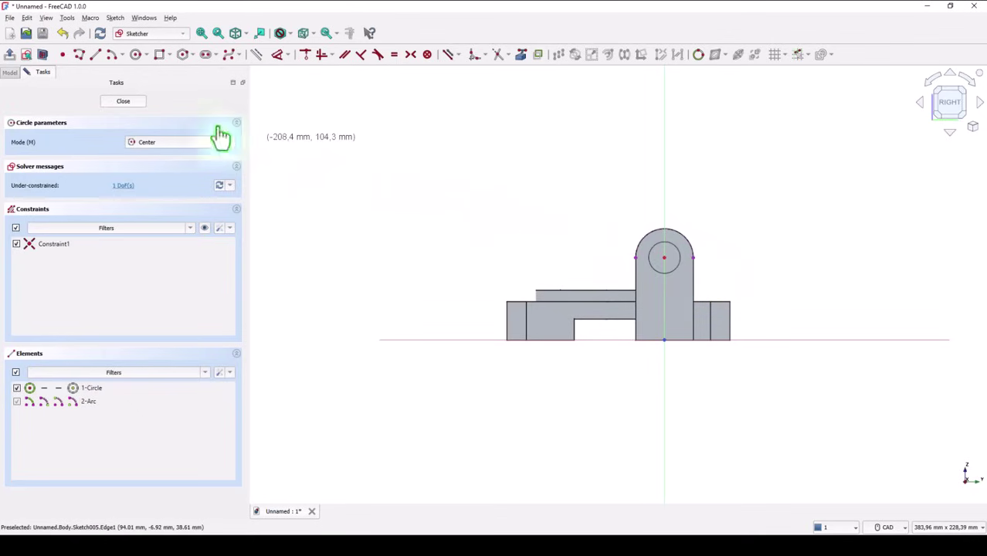
left_click(120, 100)
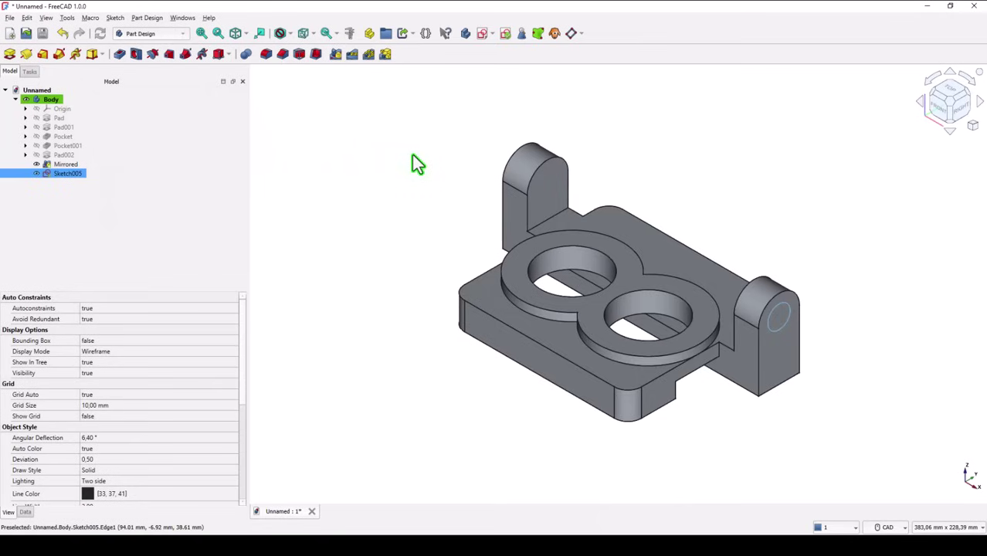
Turn the tab circle into a Hole with diameter 16 mm and depth Through all.
left_click(137, 54)
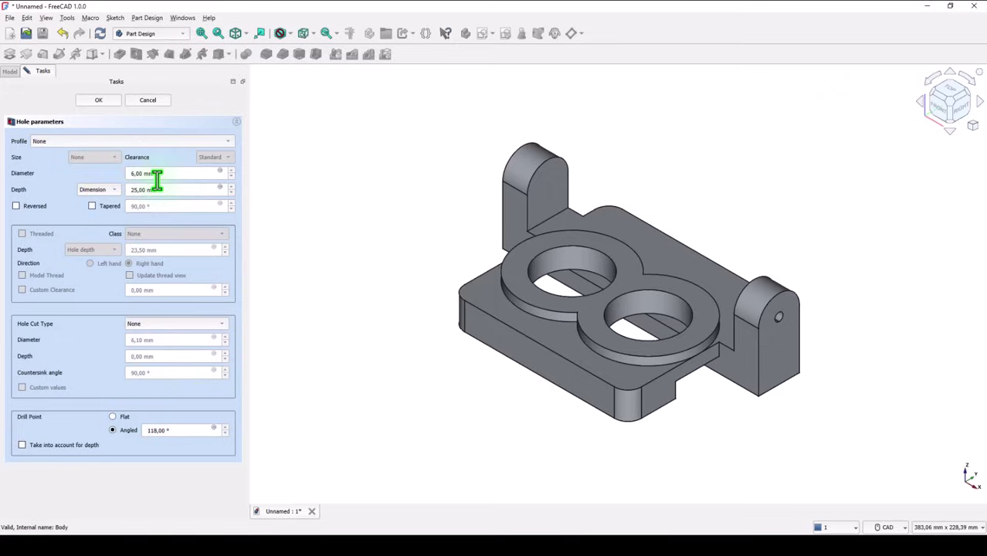
left_click_drag(158, 175, 82, 176)
type("16")
left_click(114, 193)
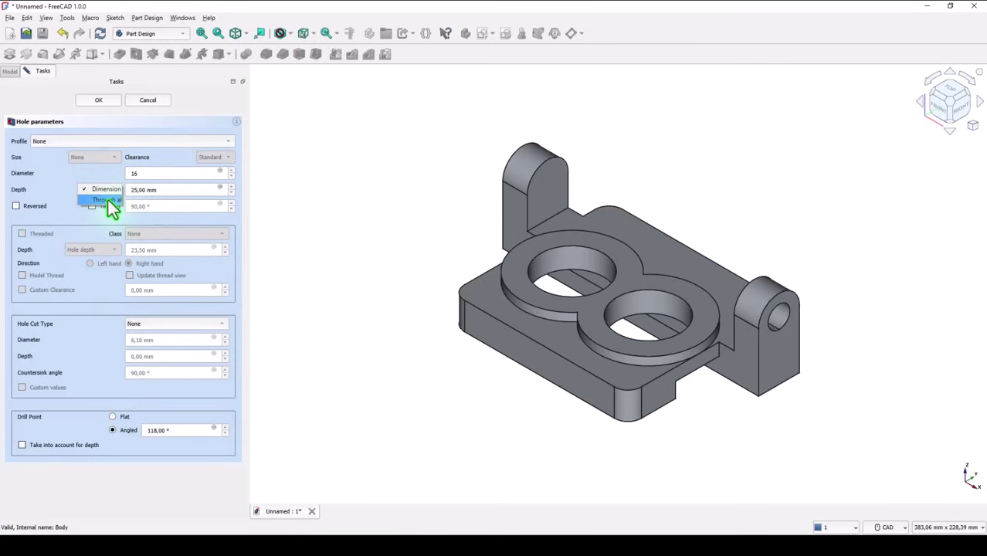
left_click(108, 200)
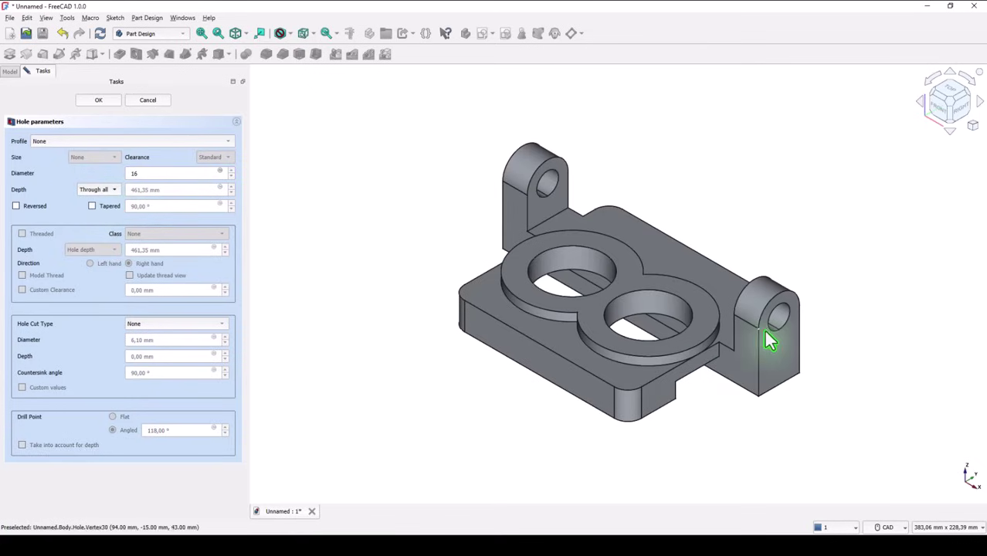
Confirm the 16 mm hole, then sketch on the plate's top face linking all four corner arcs.
left_click(103, 100)
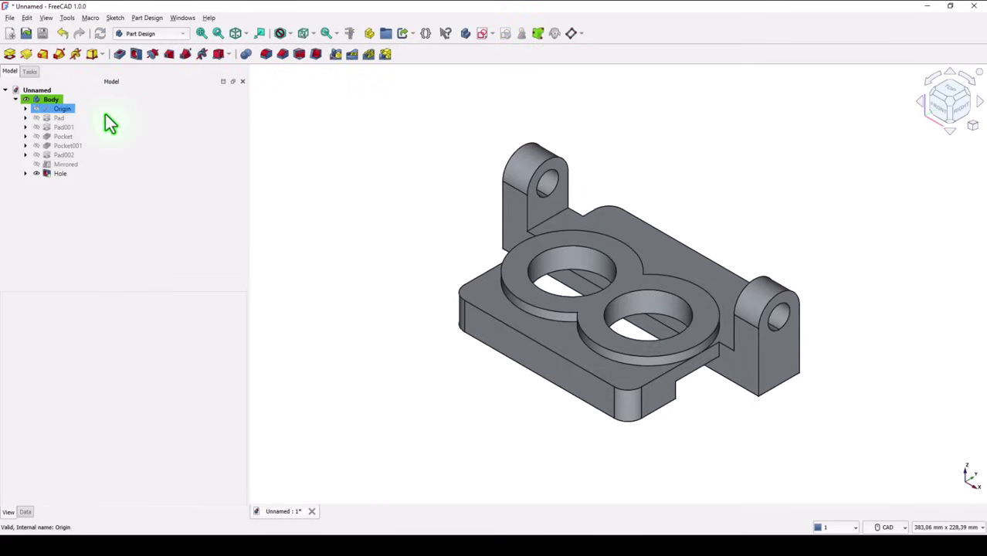
left_click(664, 255)
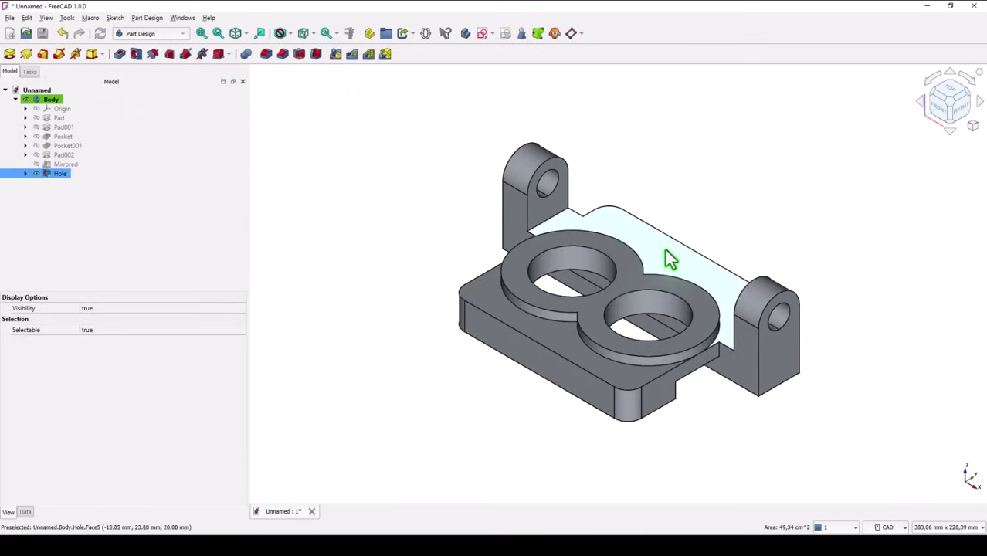
left_click(482, 33)
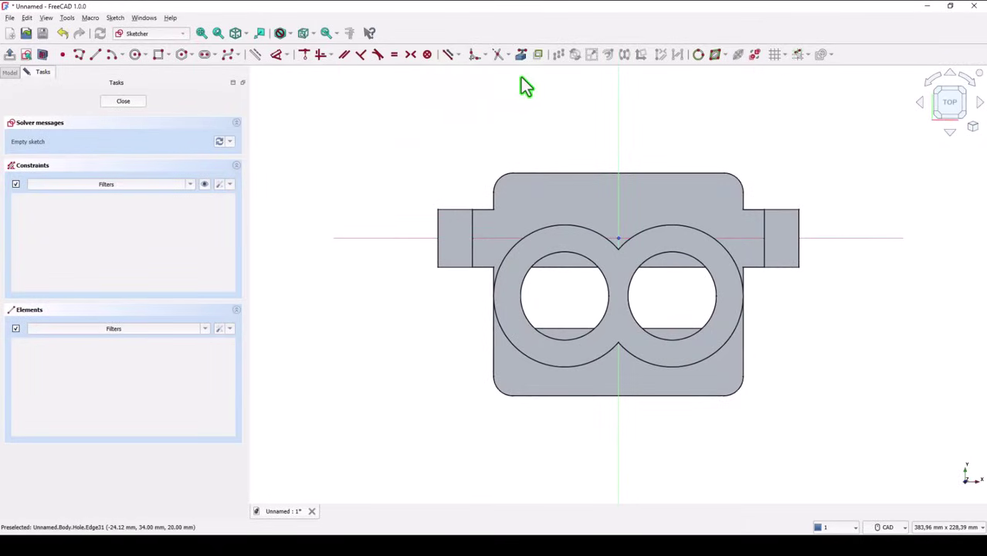
left_click(520, 54)
left_click(501, 183)
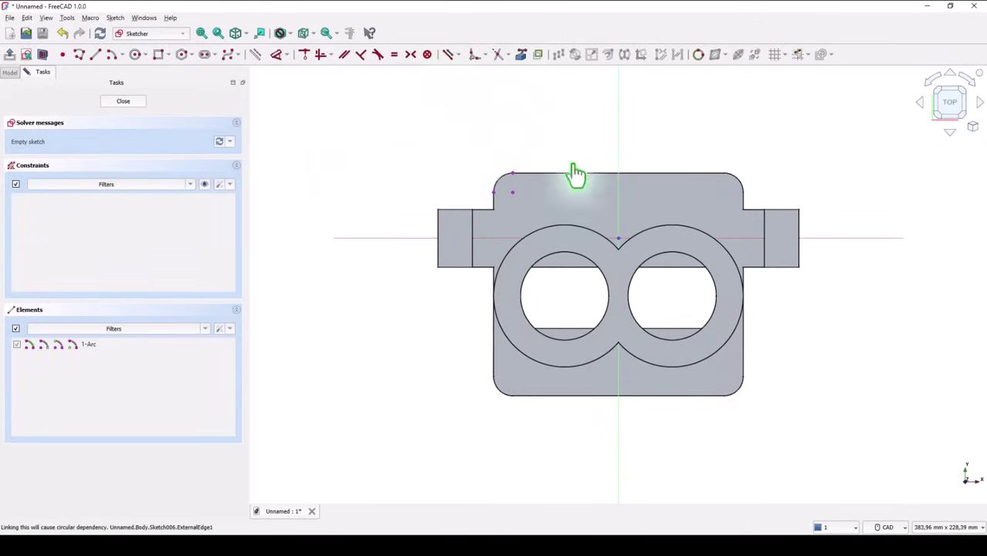
left_click(737, 187)
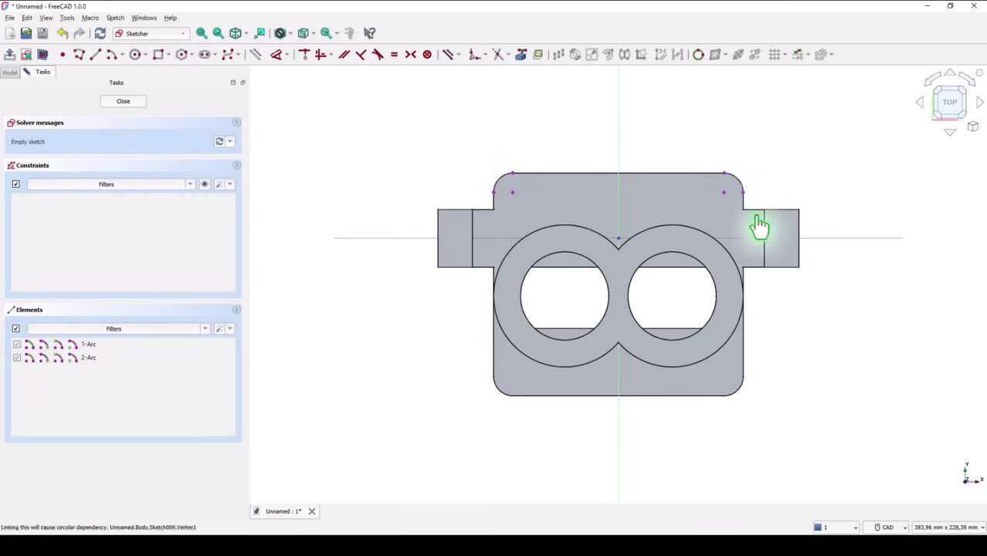
left_click(737, 390)
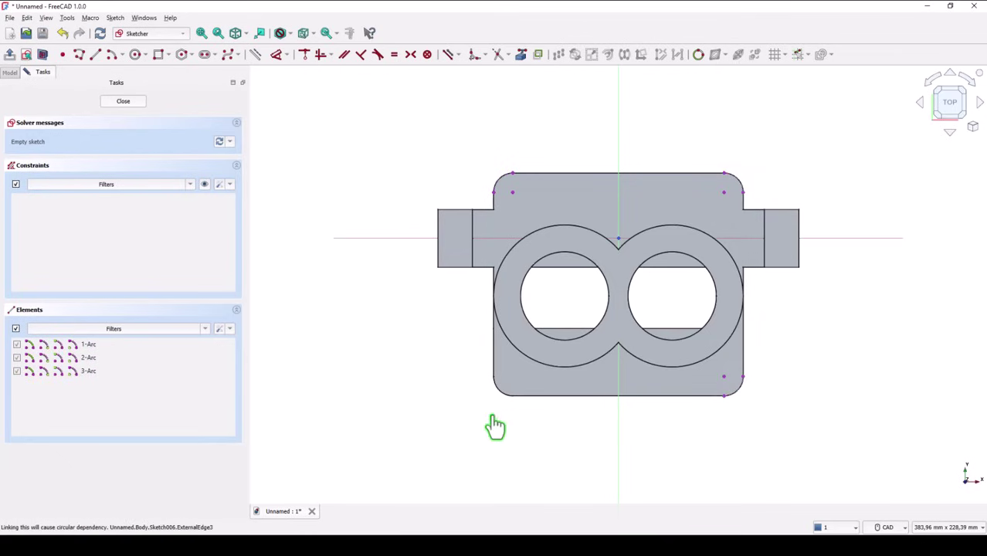
left_click(498, 392)
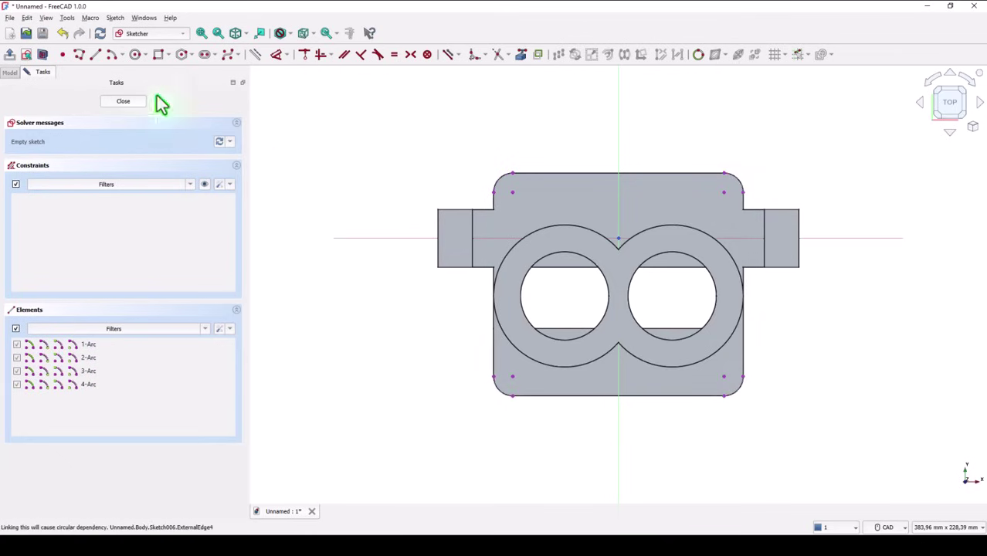
Draw circles centred on the four corner arcs and close the sketch.
left_click(135, 54)
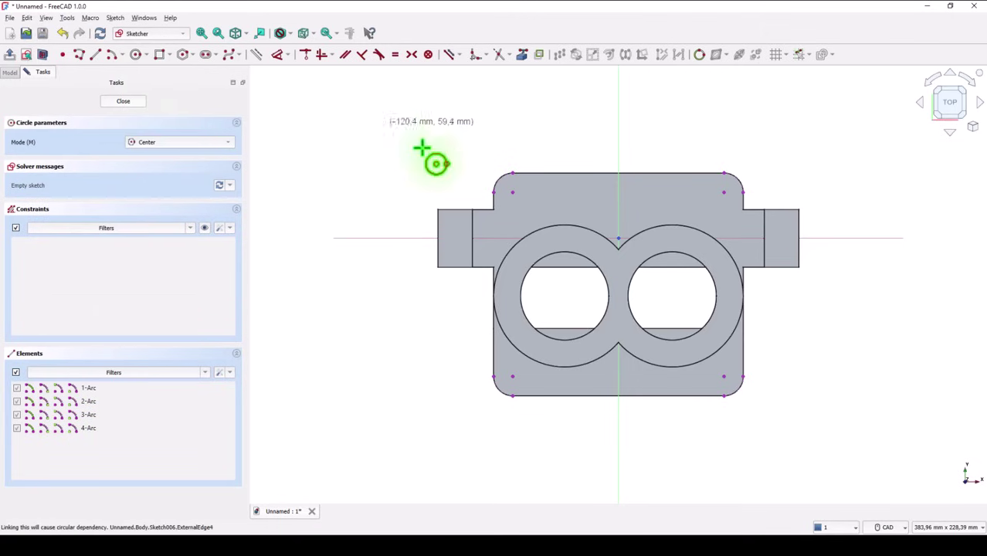
left_click(513, 191)
left_click(525, 194)
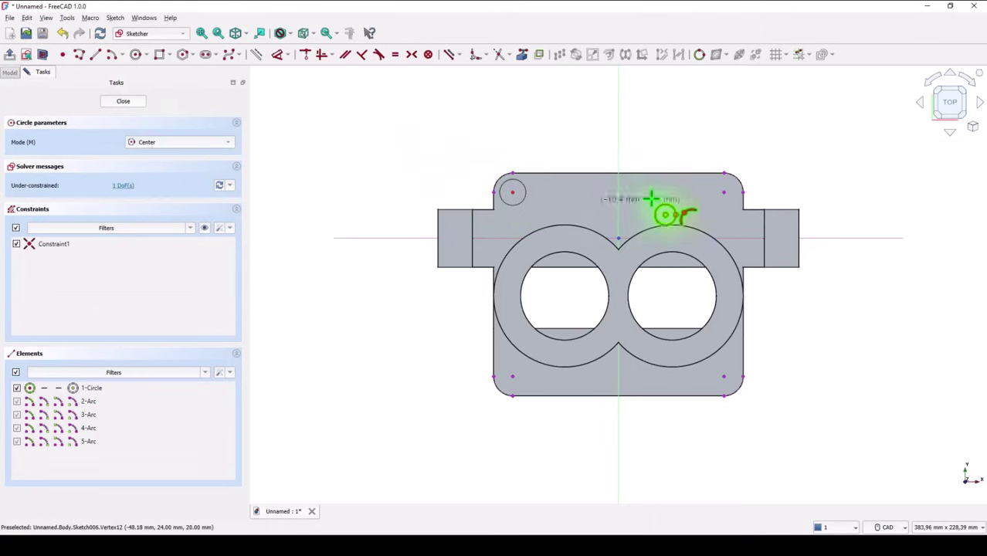
left_click(723, 192)
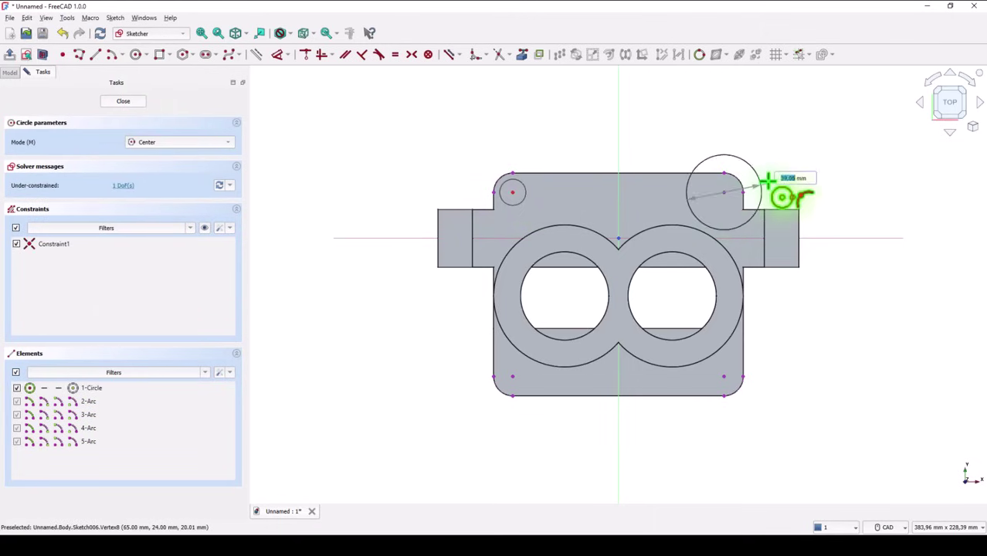
left_click(743, 192)
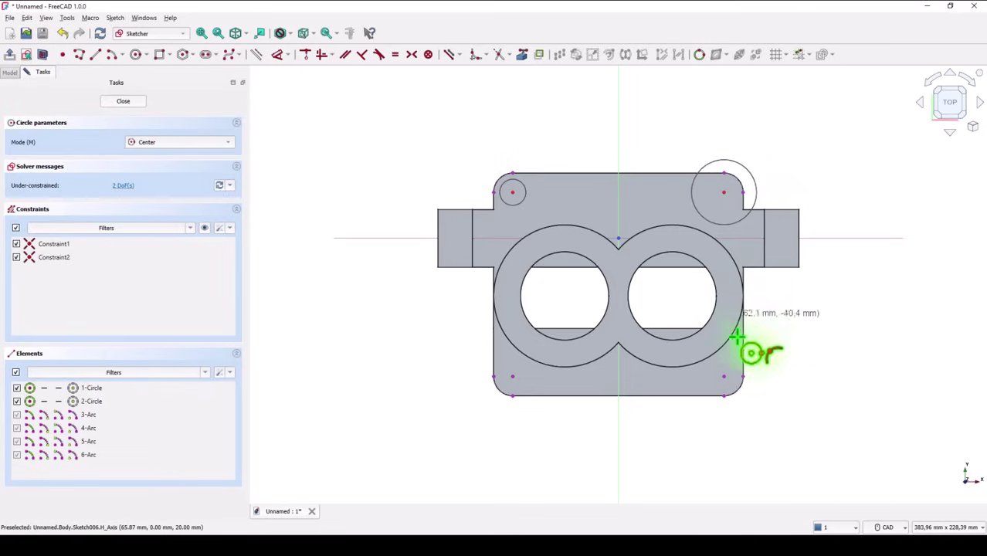
left_click(725, 376)
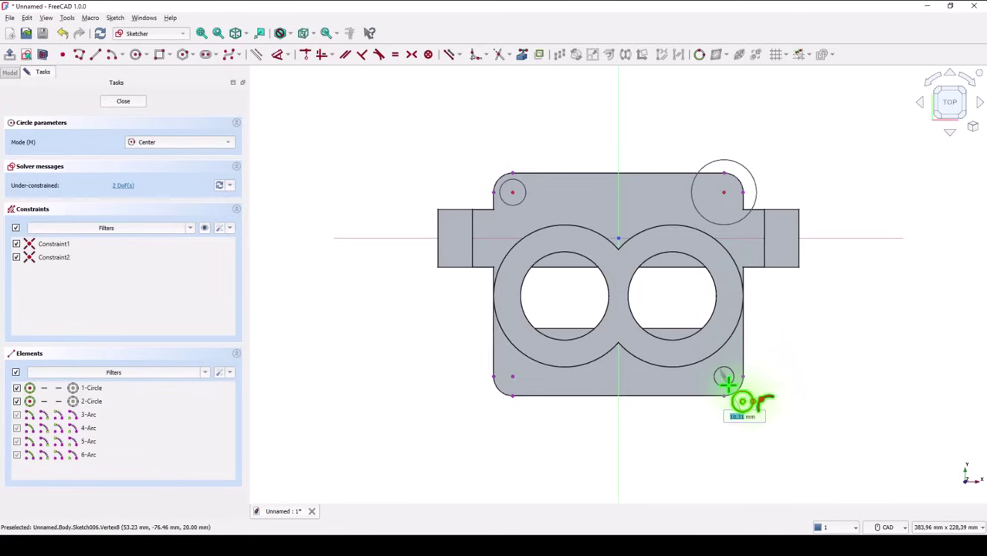
left_click(727, 384)
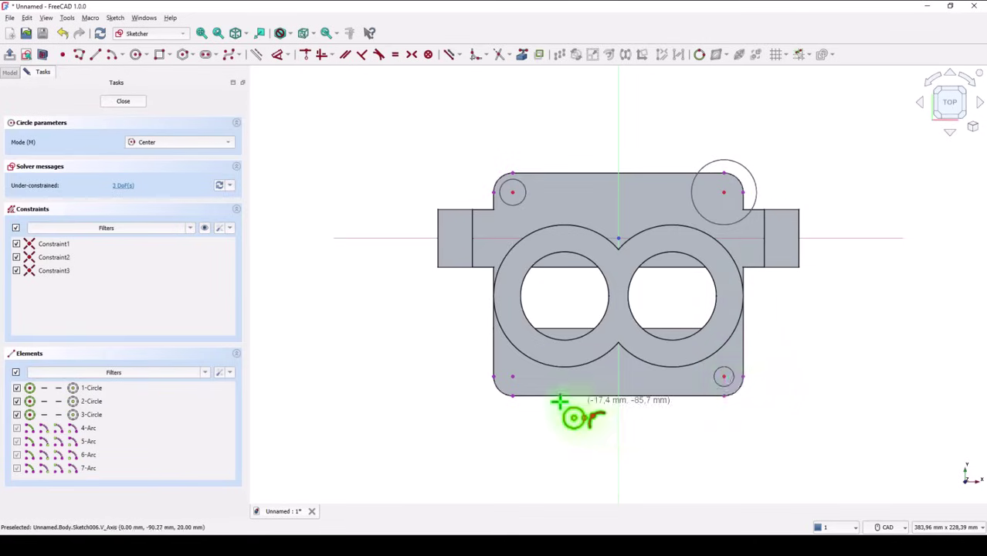
left_click(512, 377)
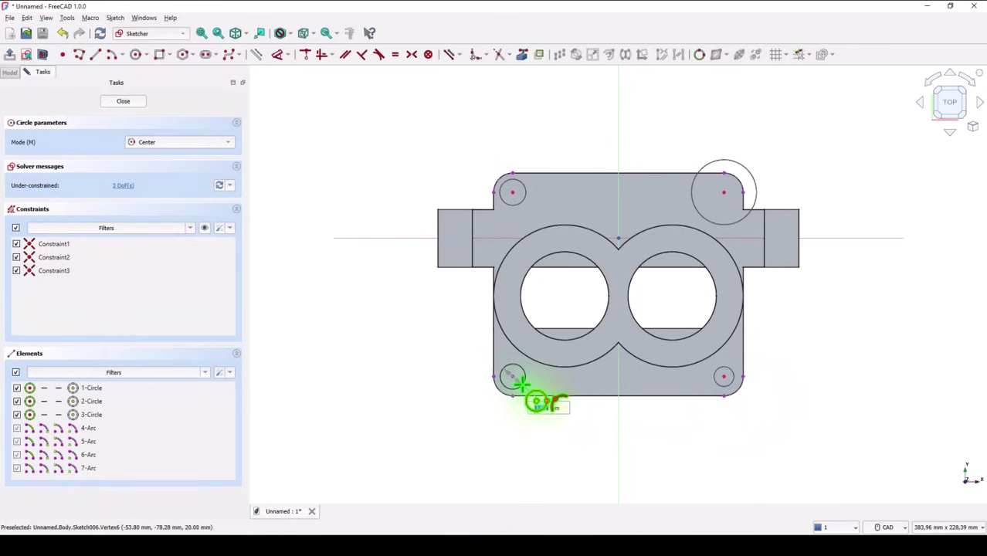
left_click(474, 376)
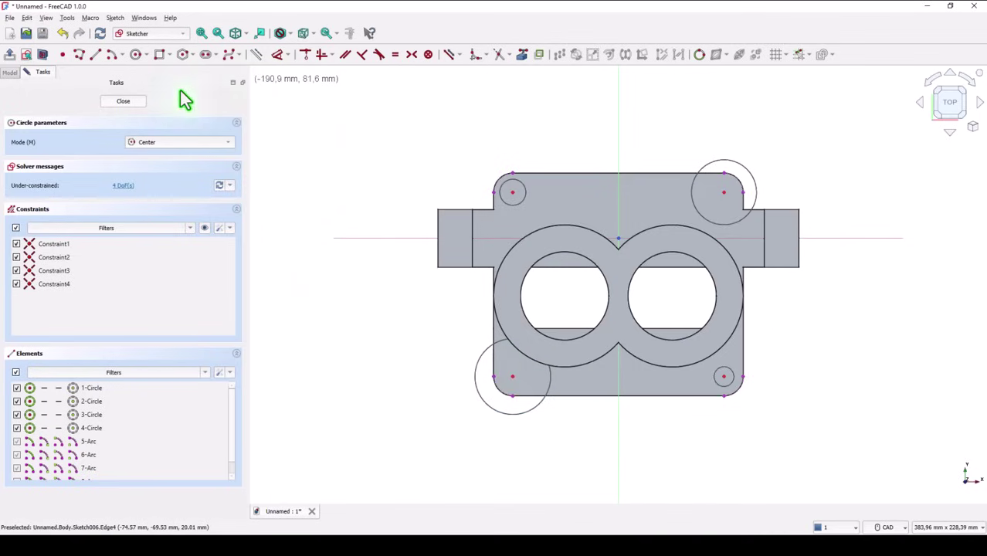
left_click(123, 102)
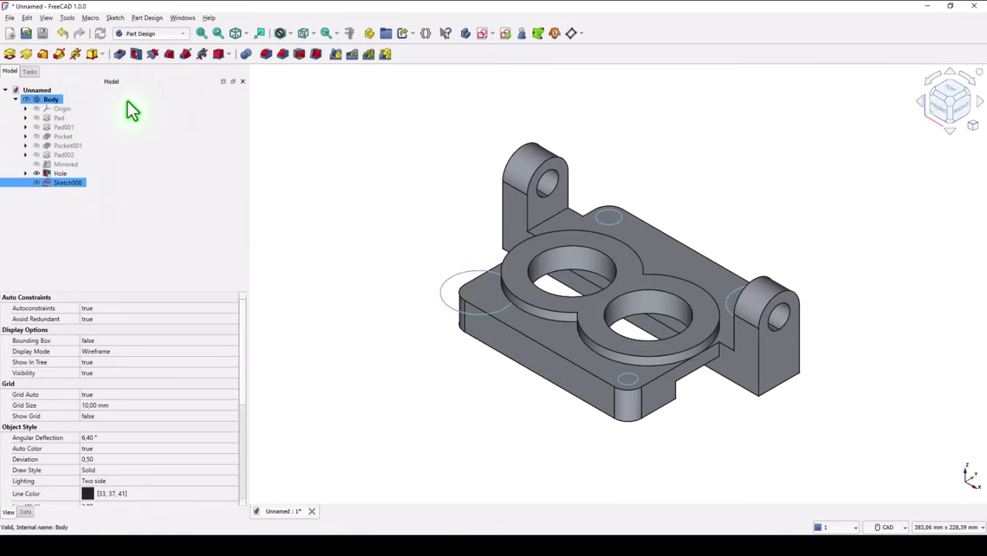
Cut Hole001 from the corner circles: diameter 10 mm, depth Through all.
left_click(137, 55)
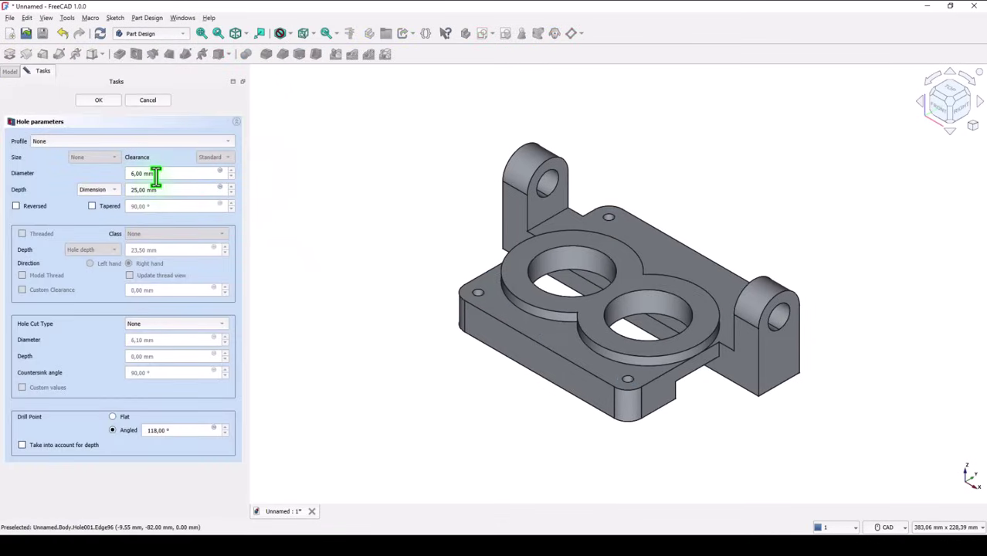
left_click_drag(156, 176, 97, 177)
type("10")
left_click(98, 190)
left_click(100, 201)
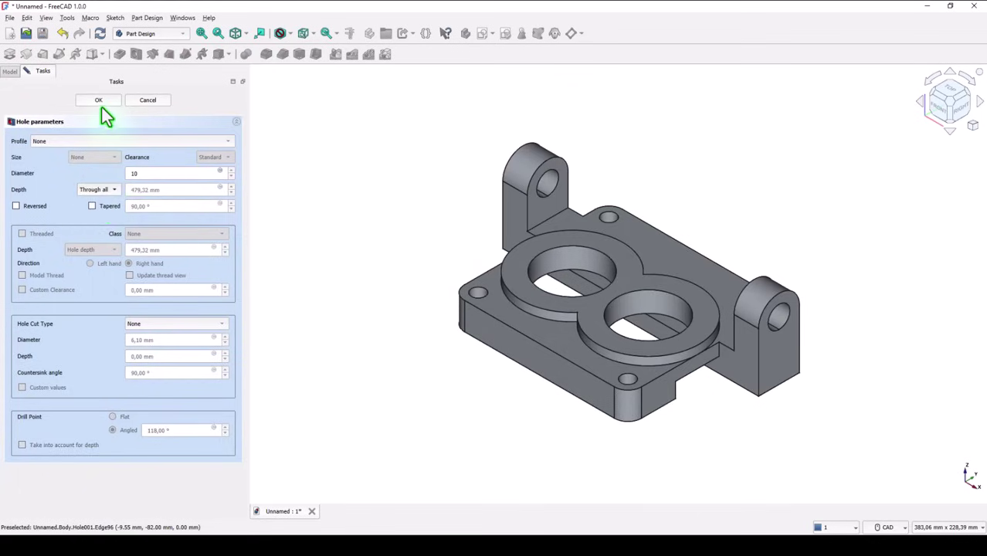
left_click(99, 101)
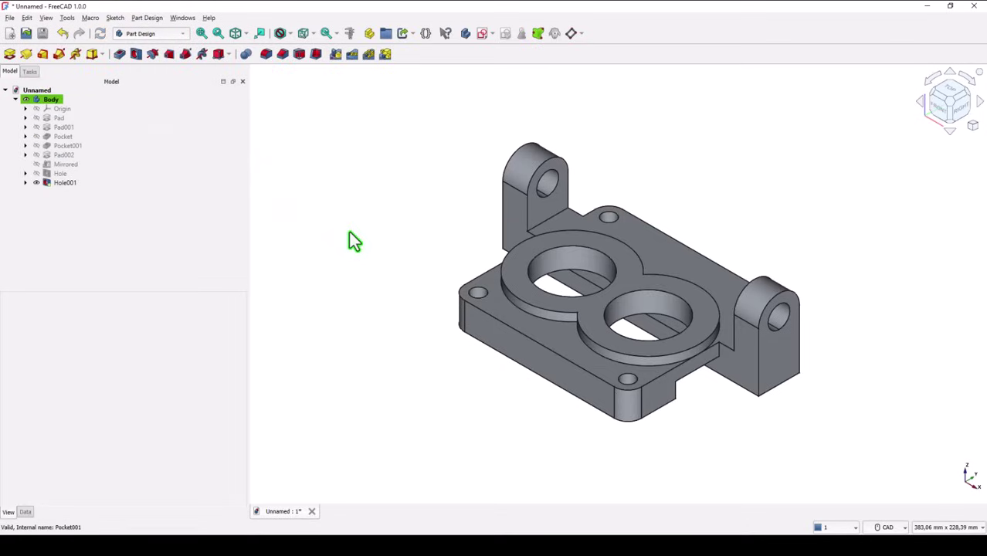